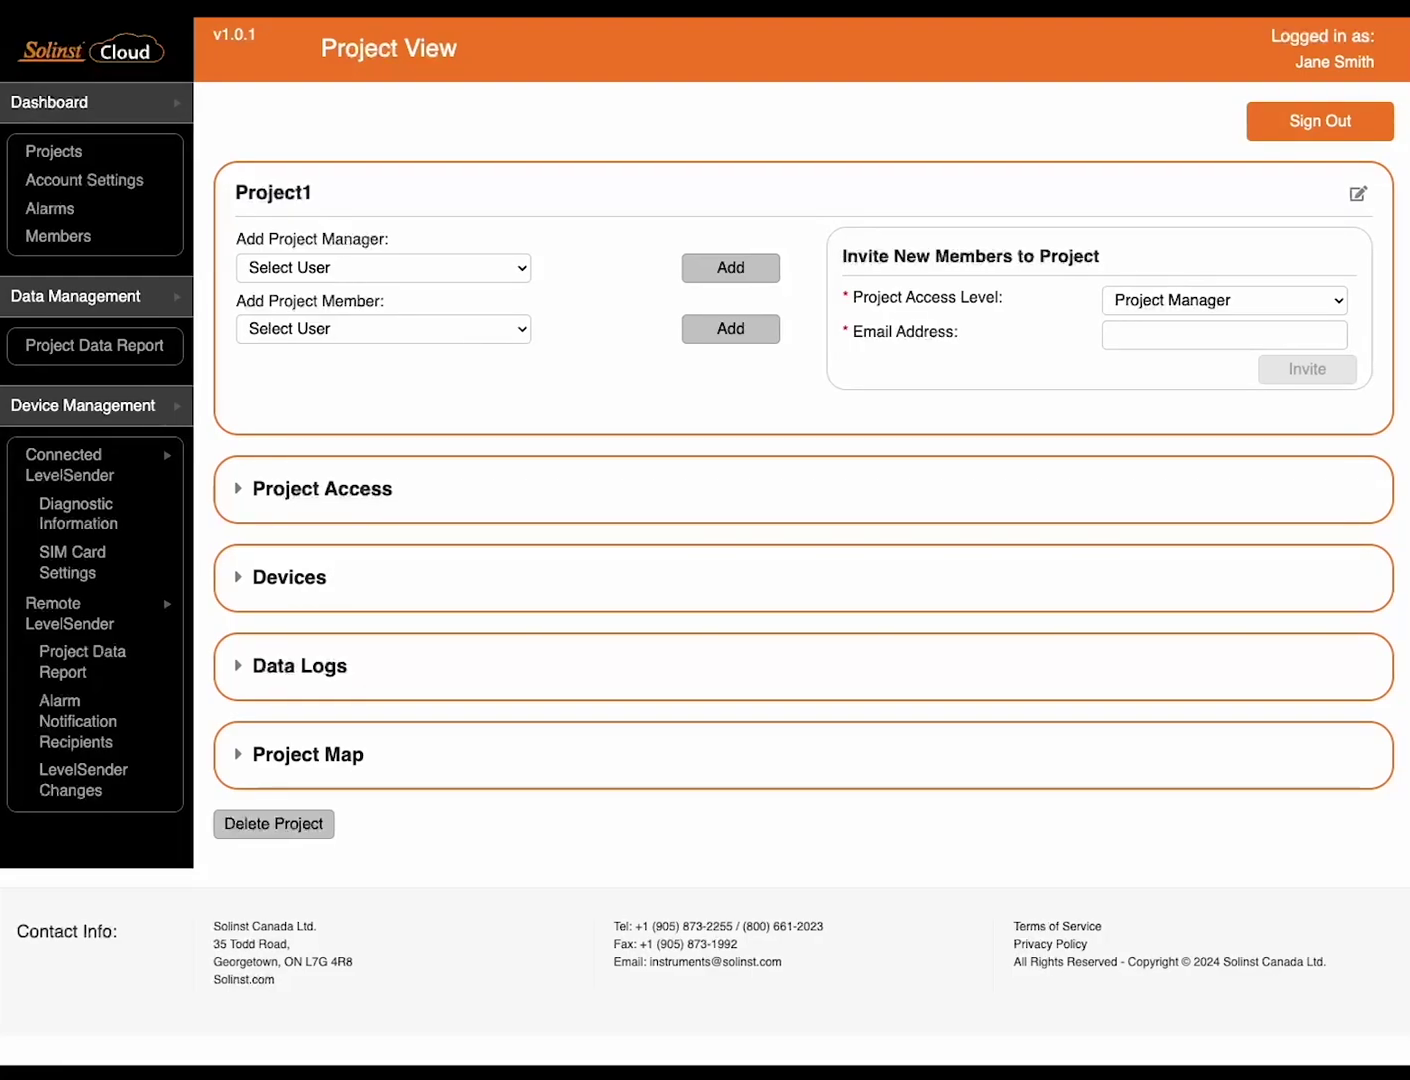
# Expand Project1's device list and begin adding a new device
pyautogui.click(293, 590)
pyautogui.click(300, 672)
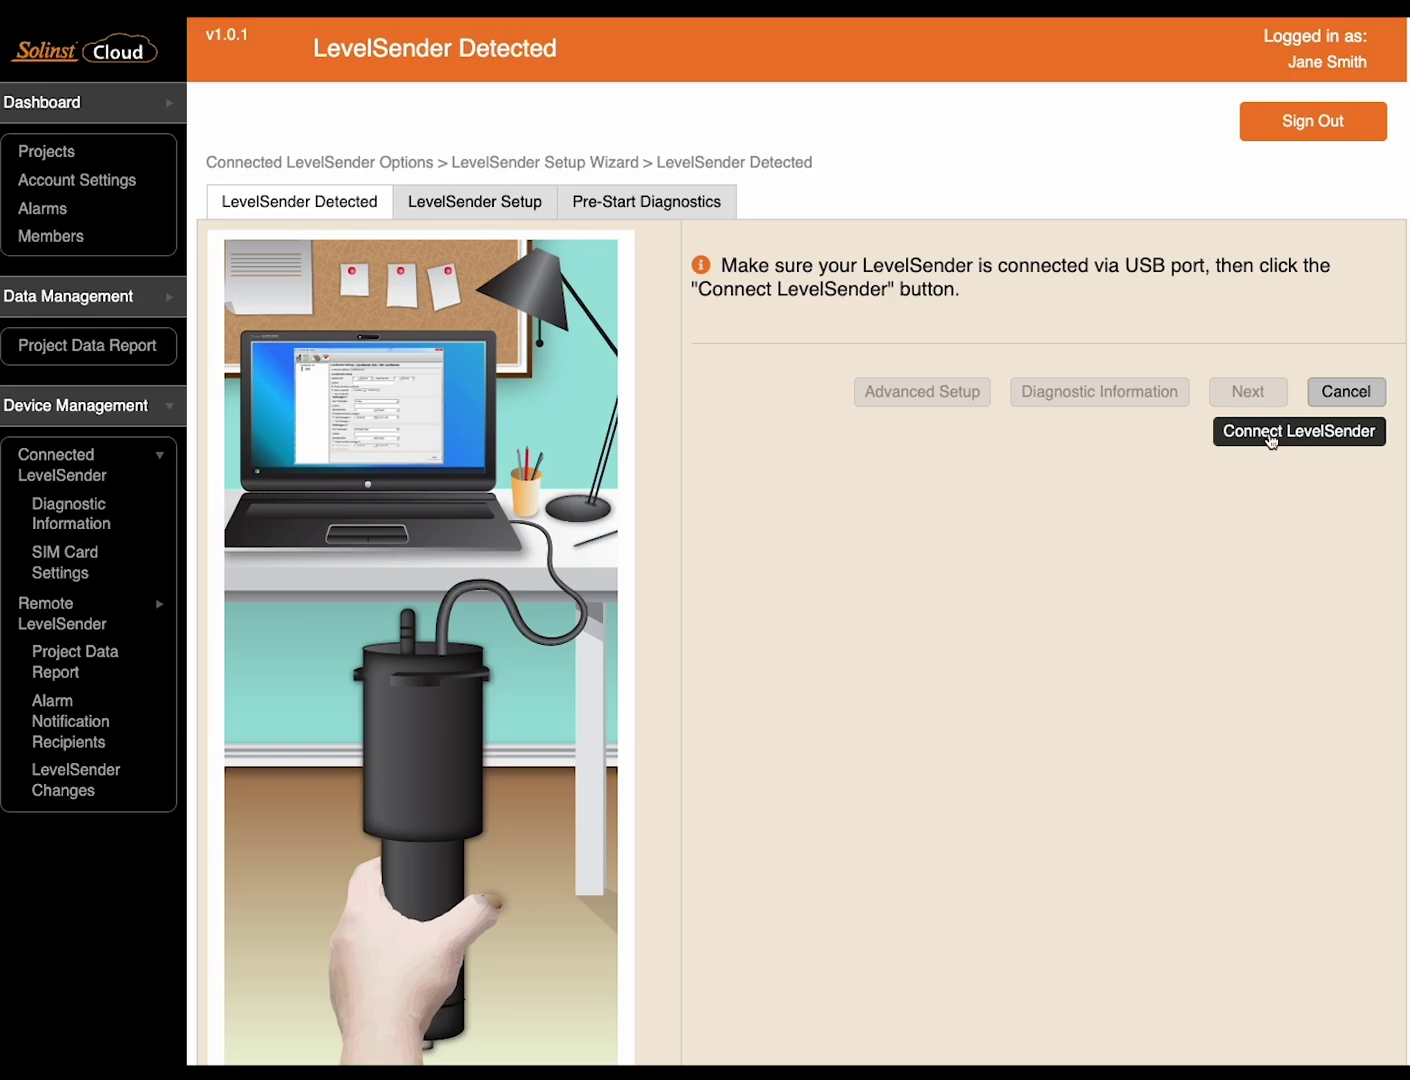
# Connect LevelSender 555123, review its SIM card settings, then proceed to LevelSender Setup
pyautogui.click(1271, 436)
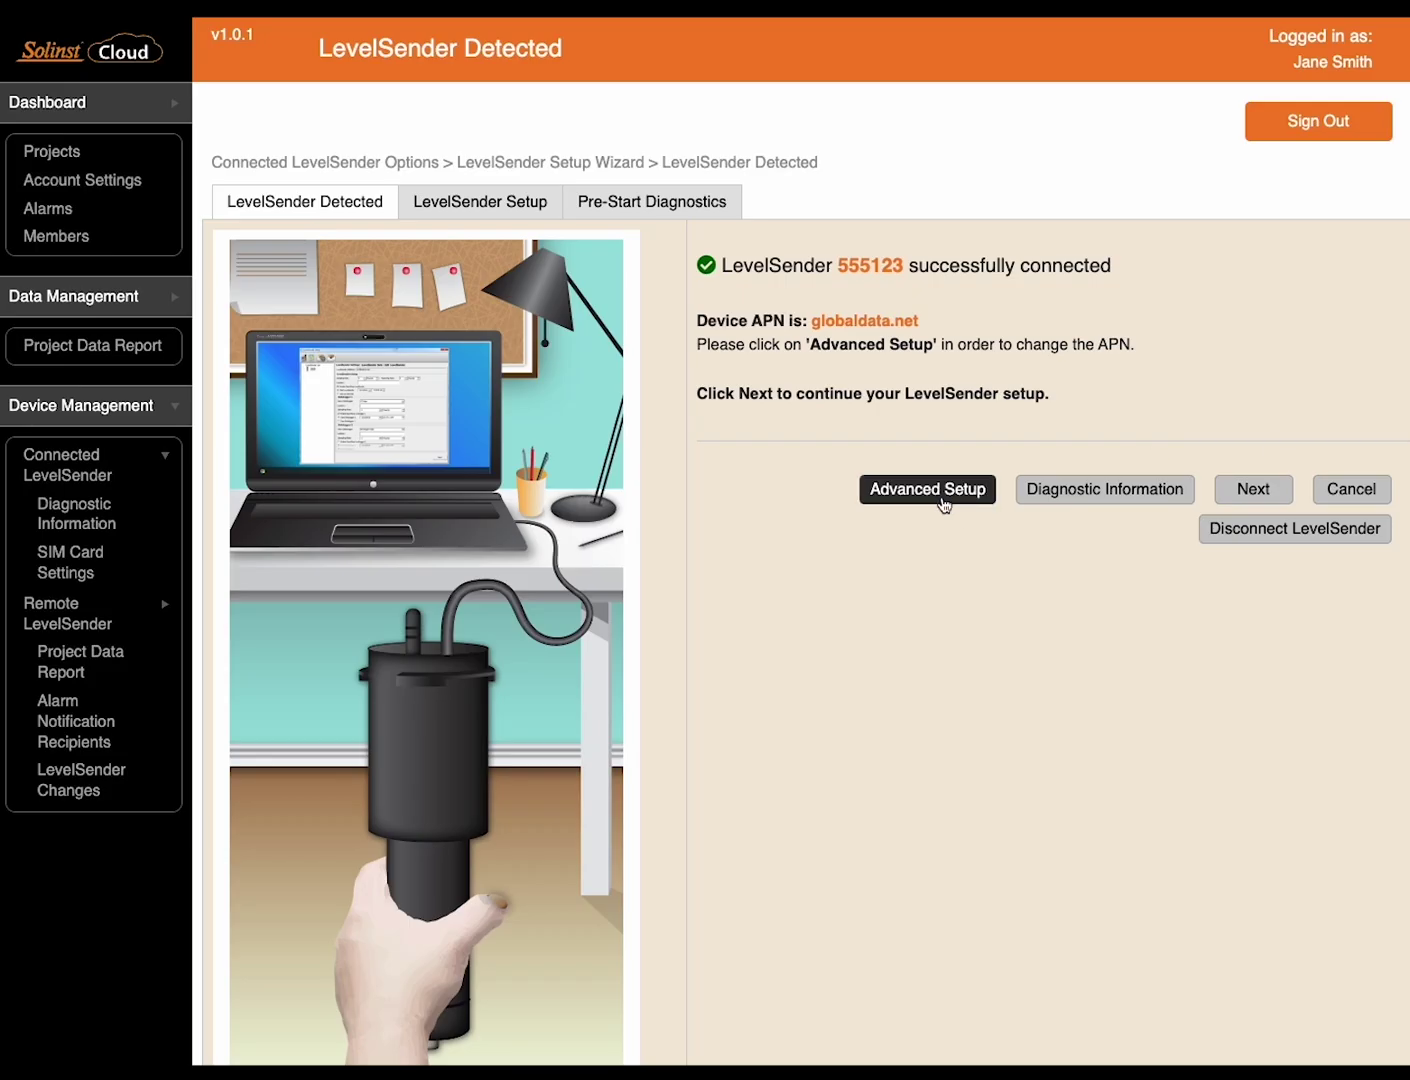
pyautogui.click(944, 500)
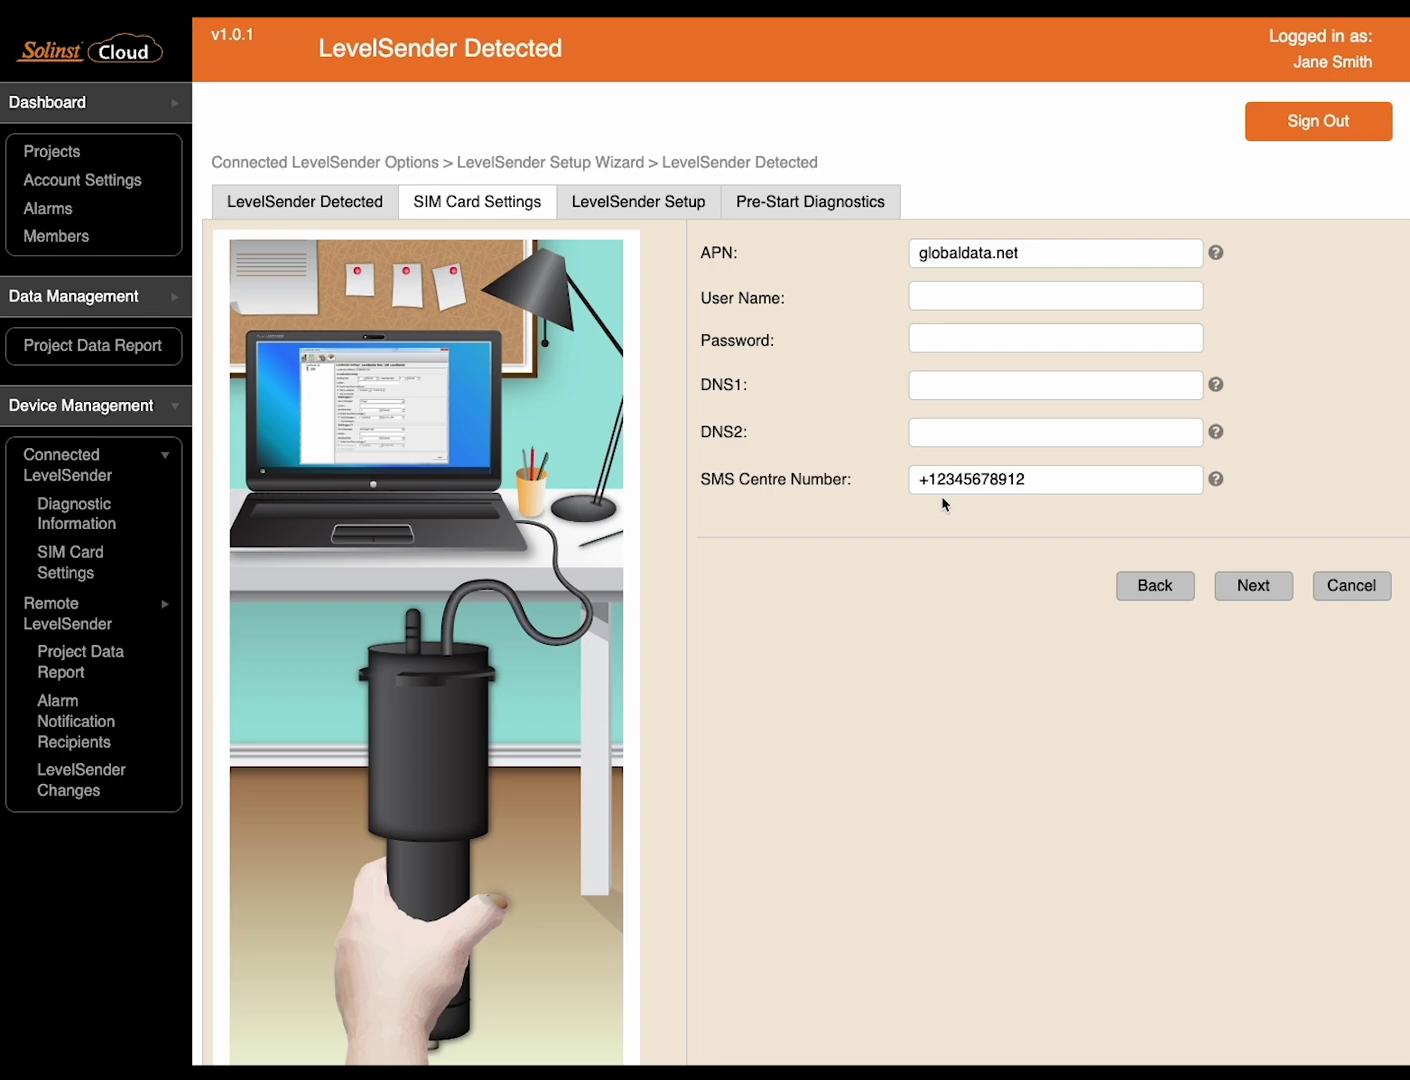
pyautogui.click(1143, 585)
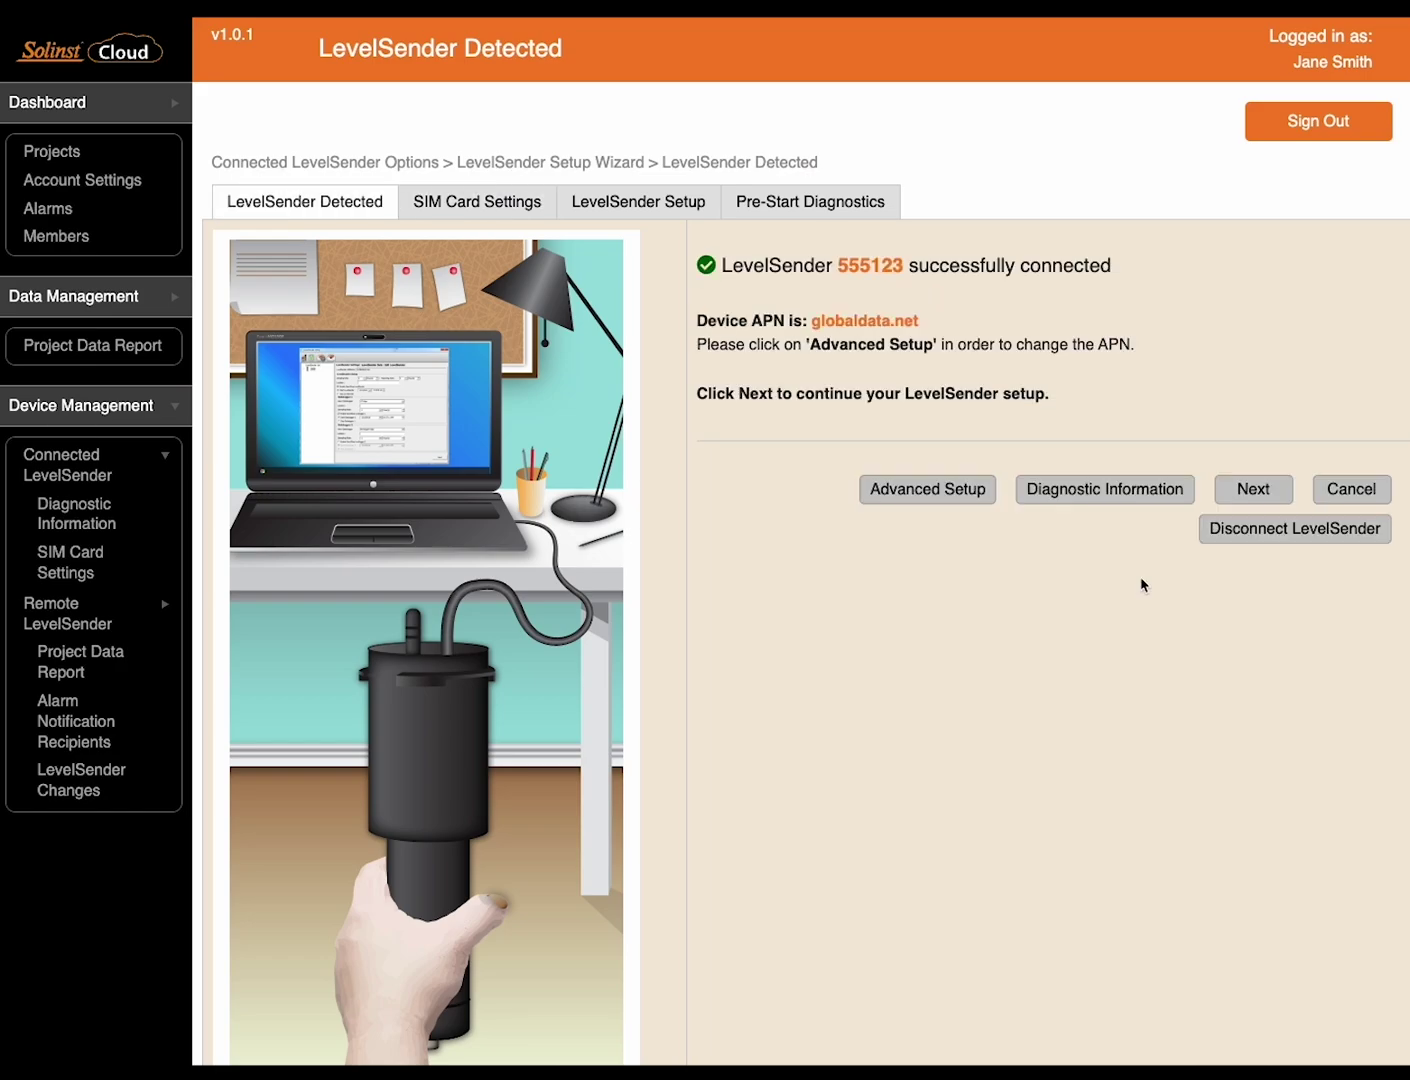
pyautogui.click(1259, 489)
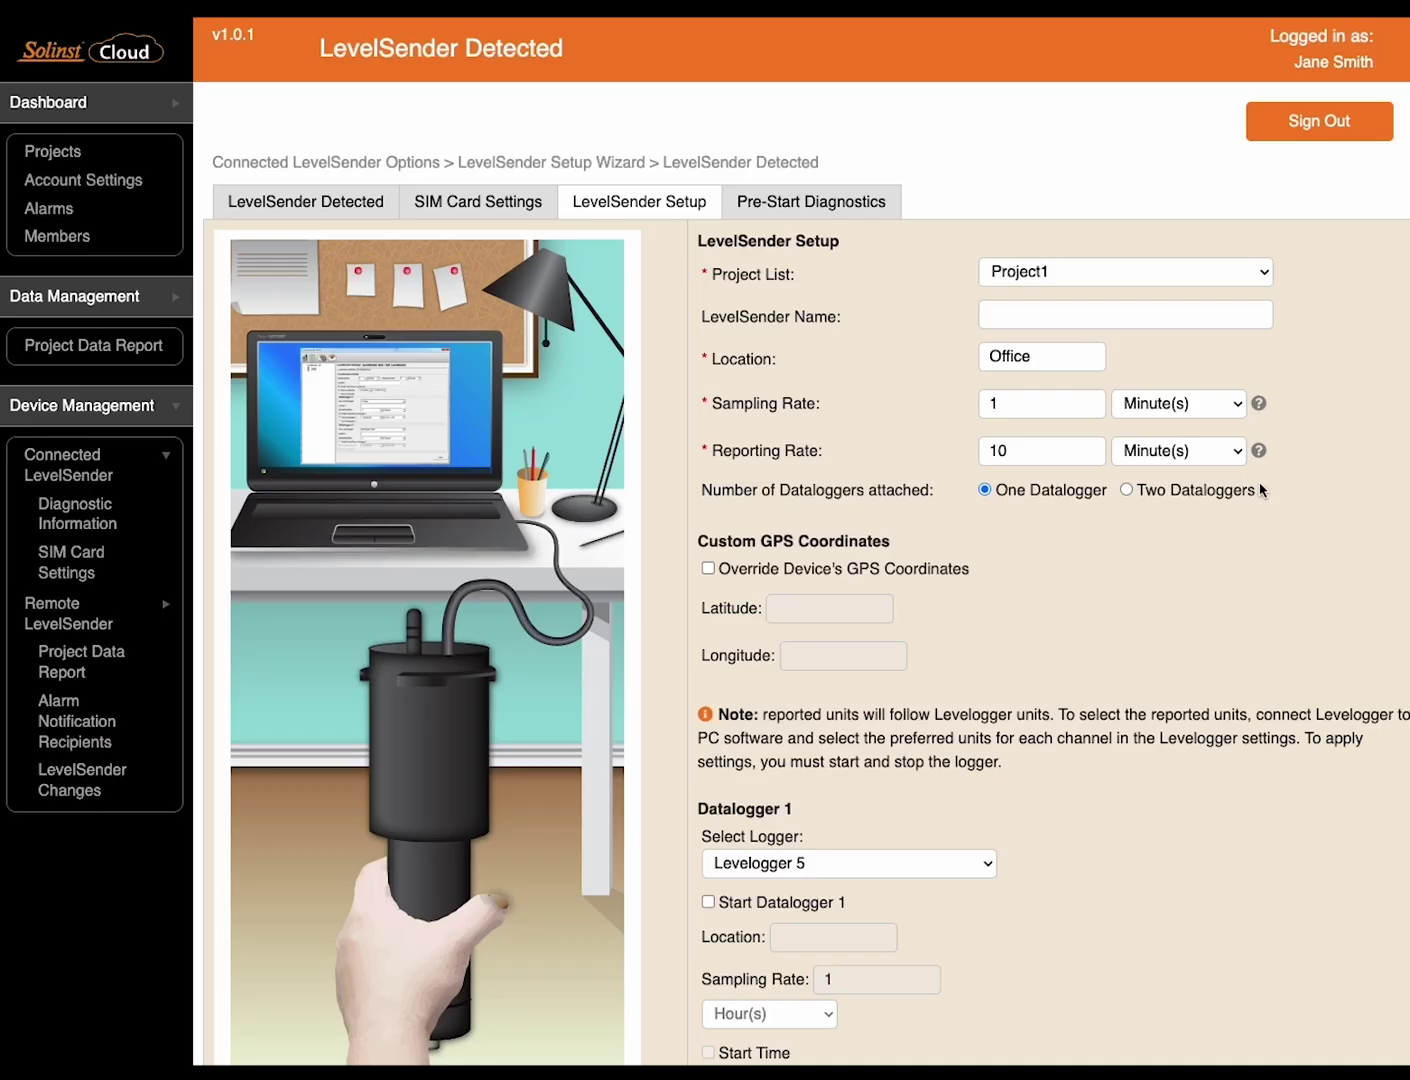
# Set location MW1, sampling every 15 minutes, reporting every 1 hour, with one datalogger
pyautogui.doubleClick(1025, 356)
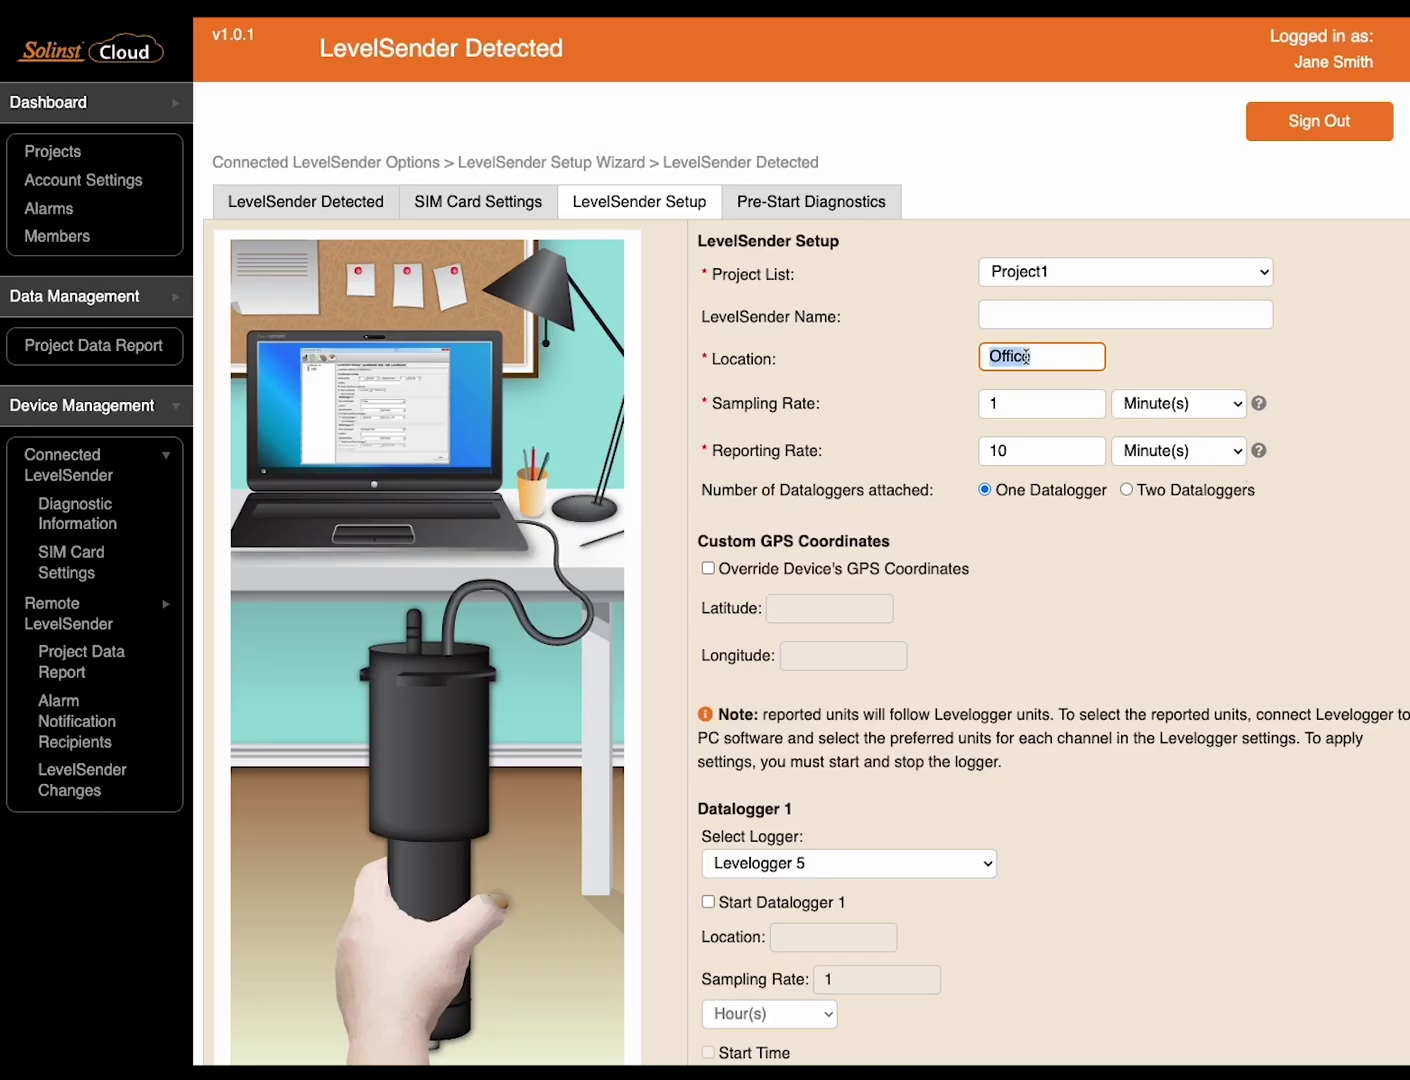
pyautogui.write('MW')
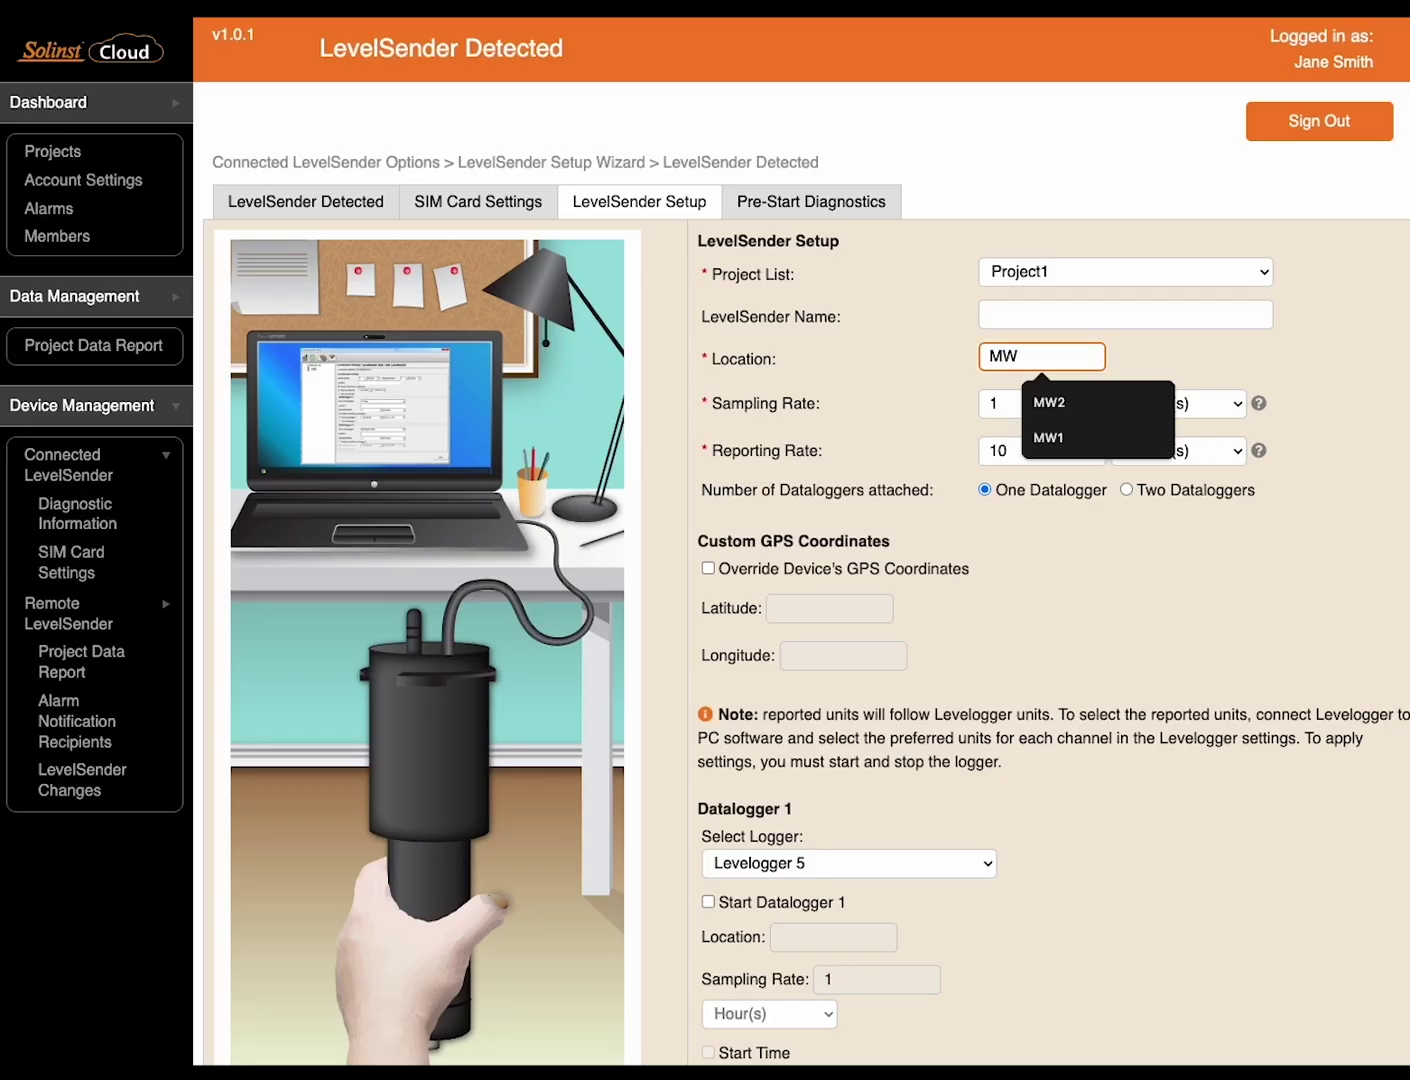
pyautogui.write('1')
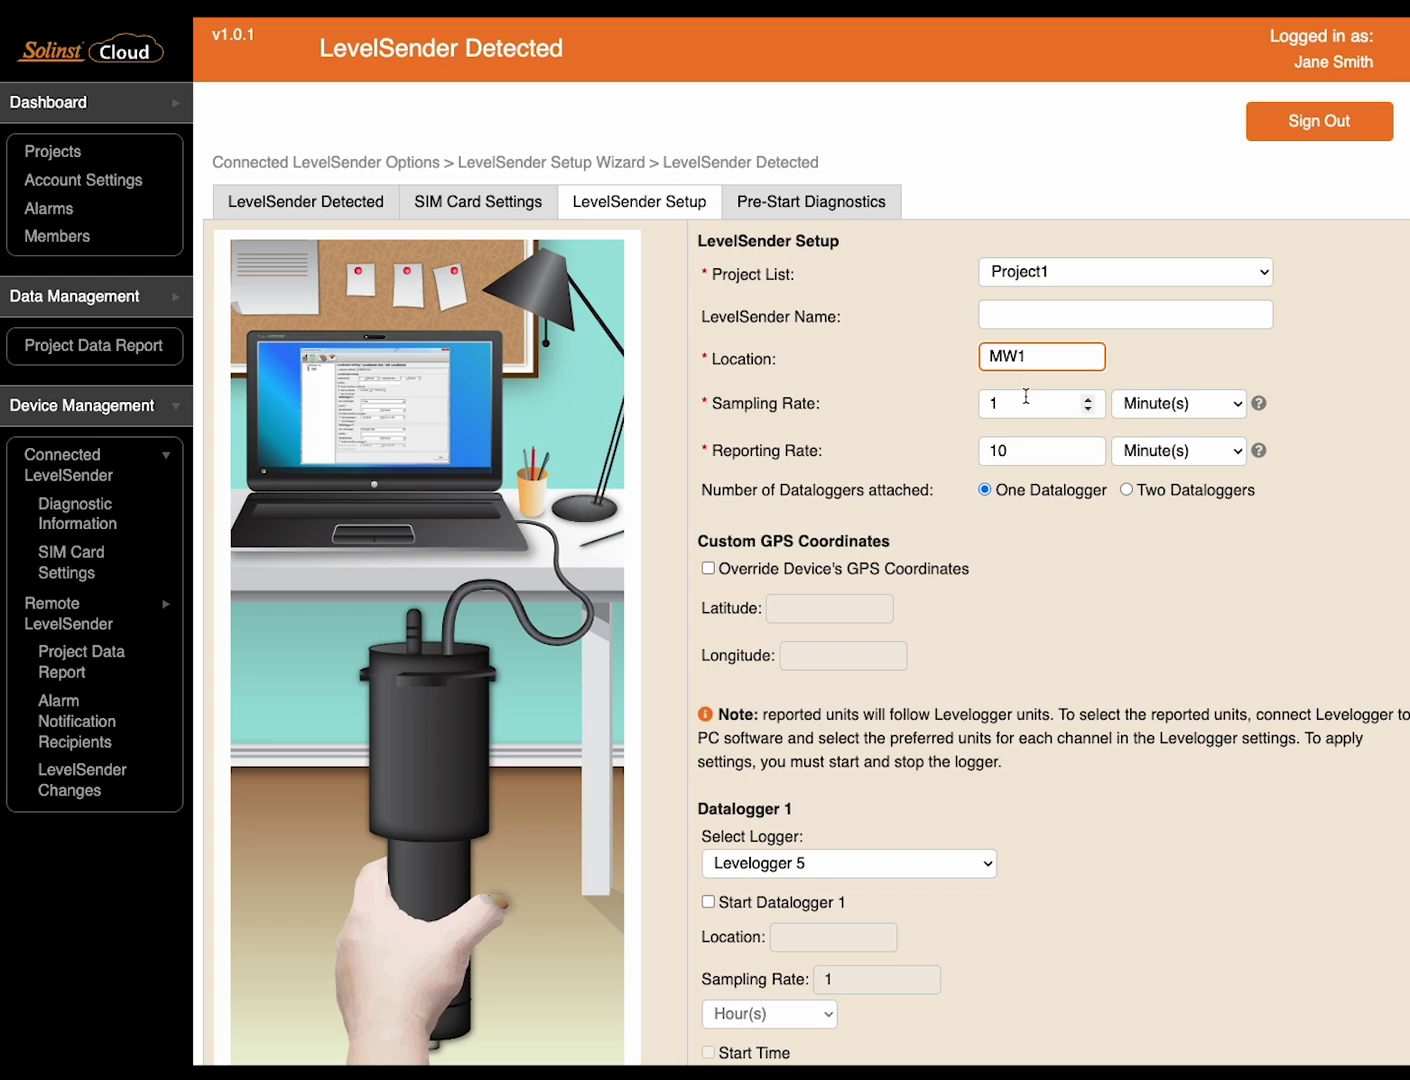
pyautogui.click(1025, 396)
pyautogui.write('5')
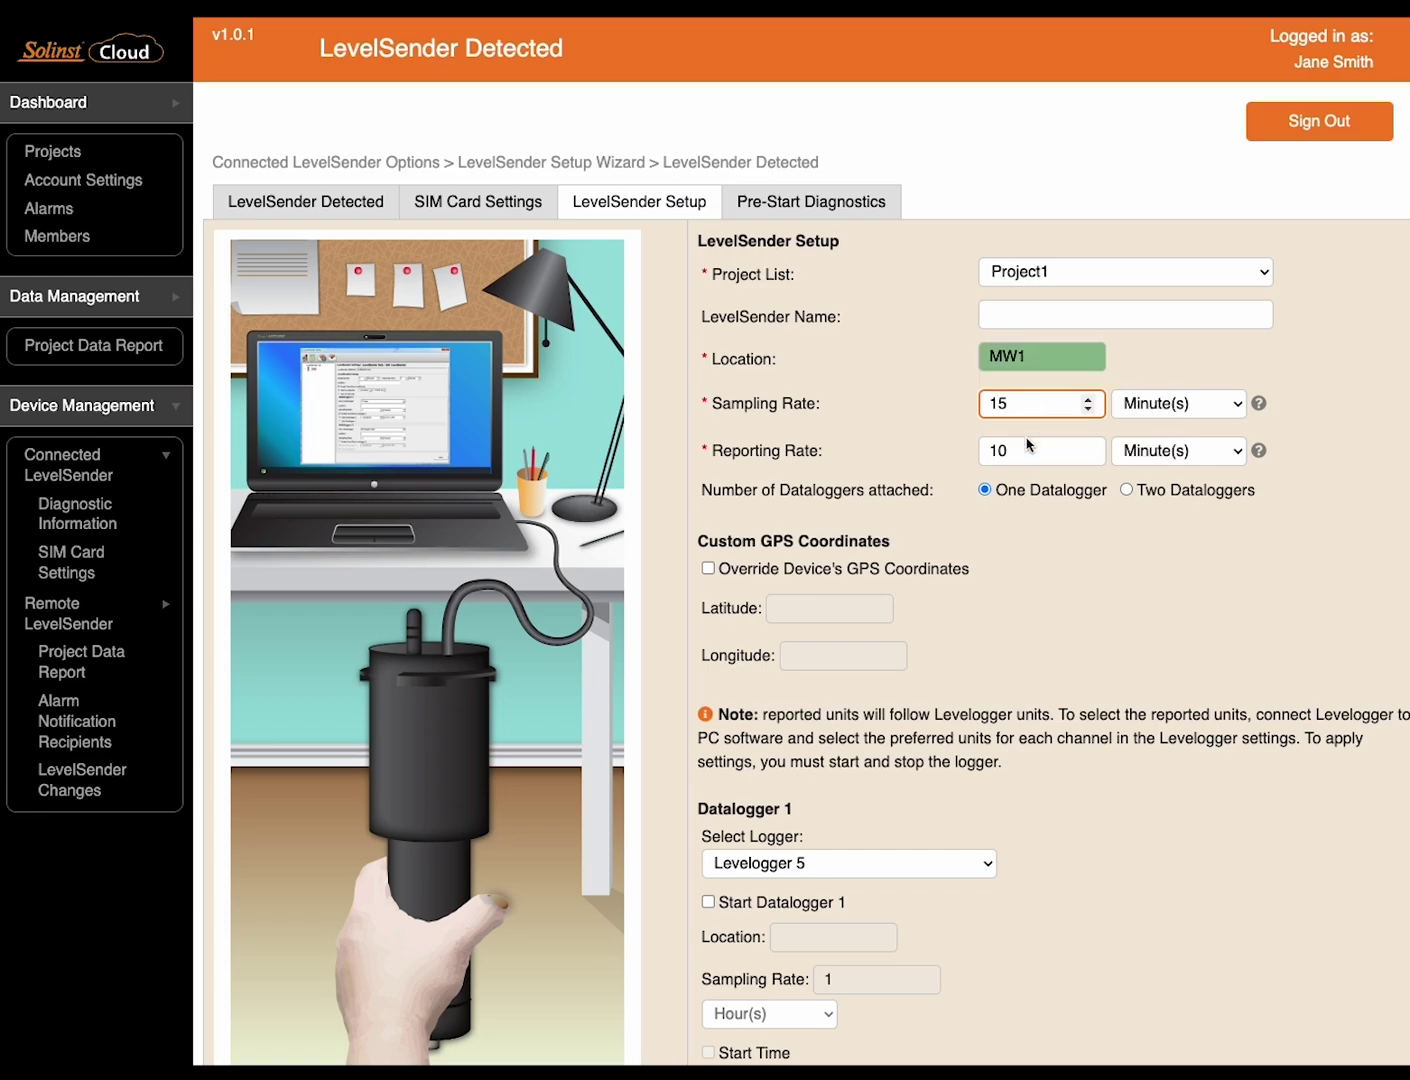
pyautogui.press('Tab')
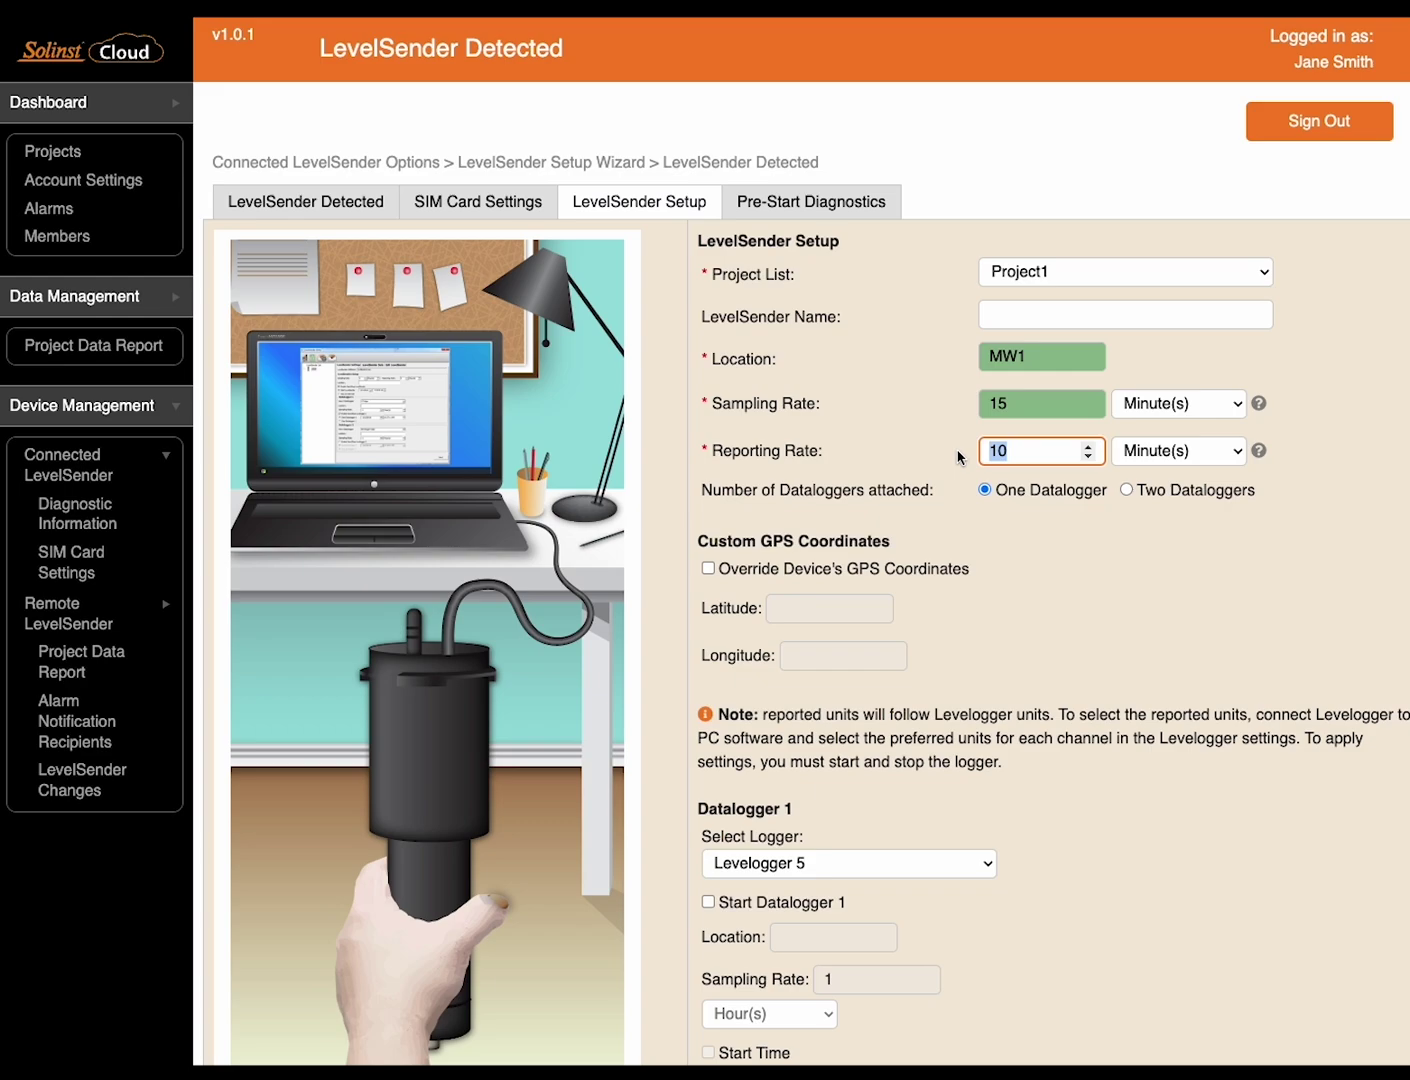
pyautogui.write('1')
pyautogui.click(1238, 452)
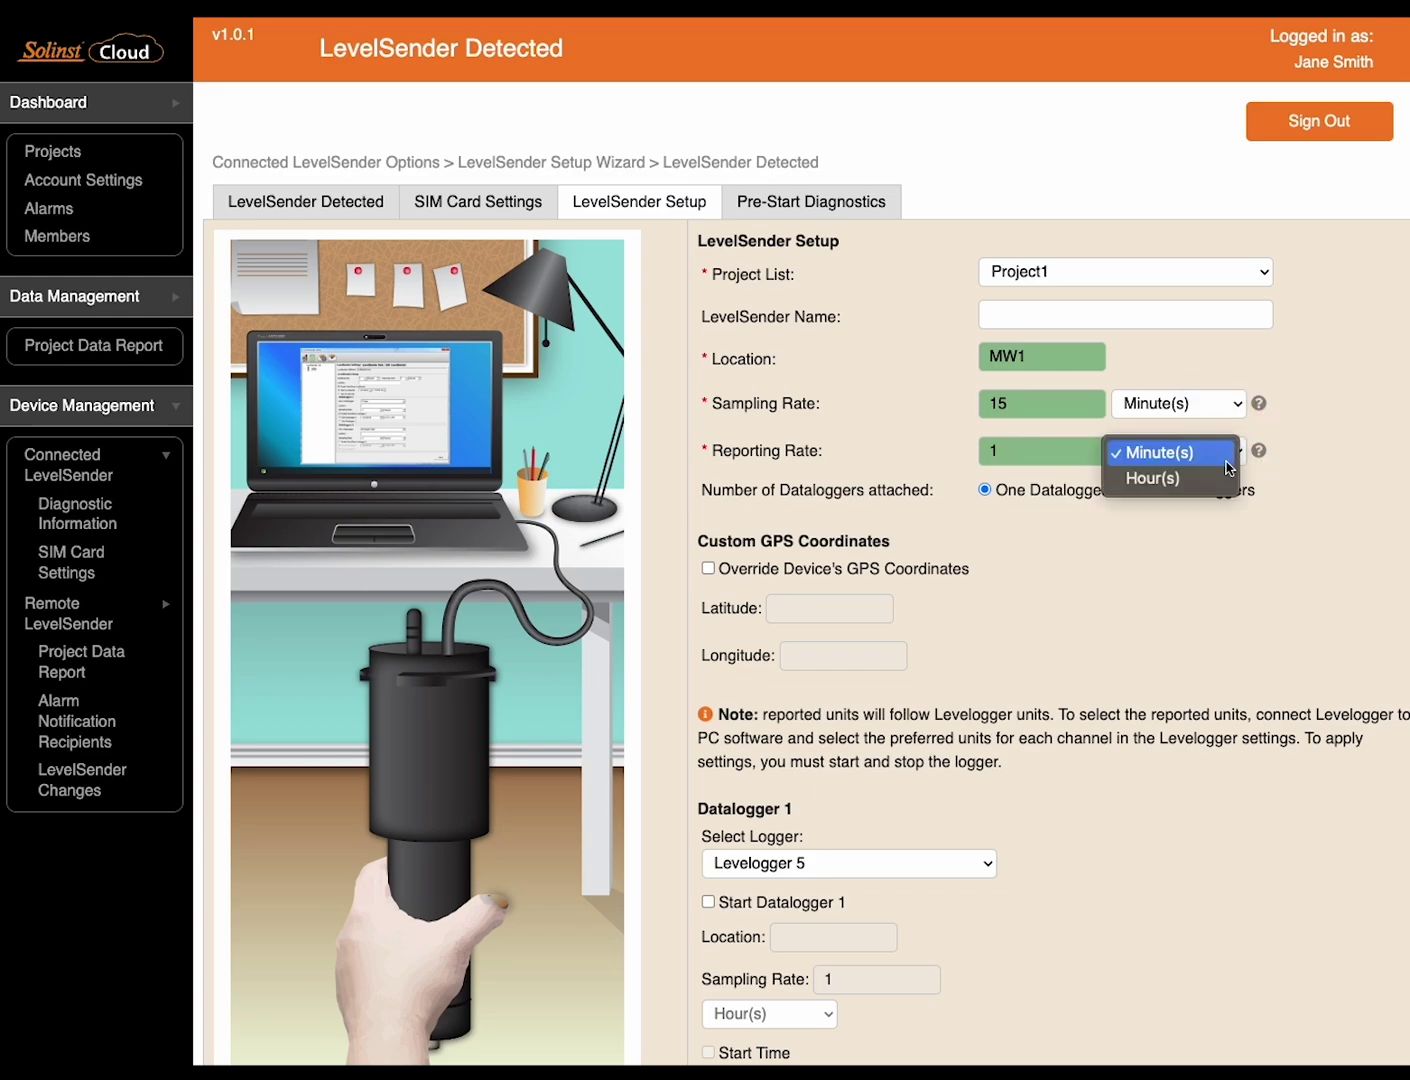
pyautogui.click(1150, 478)
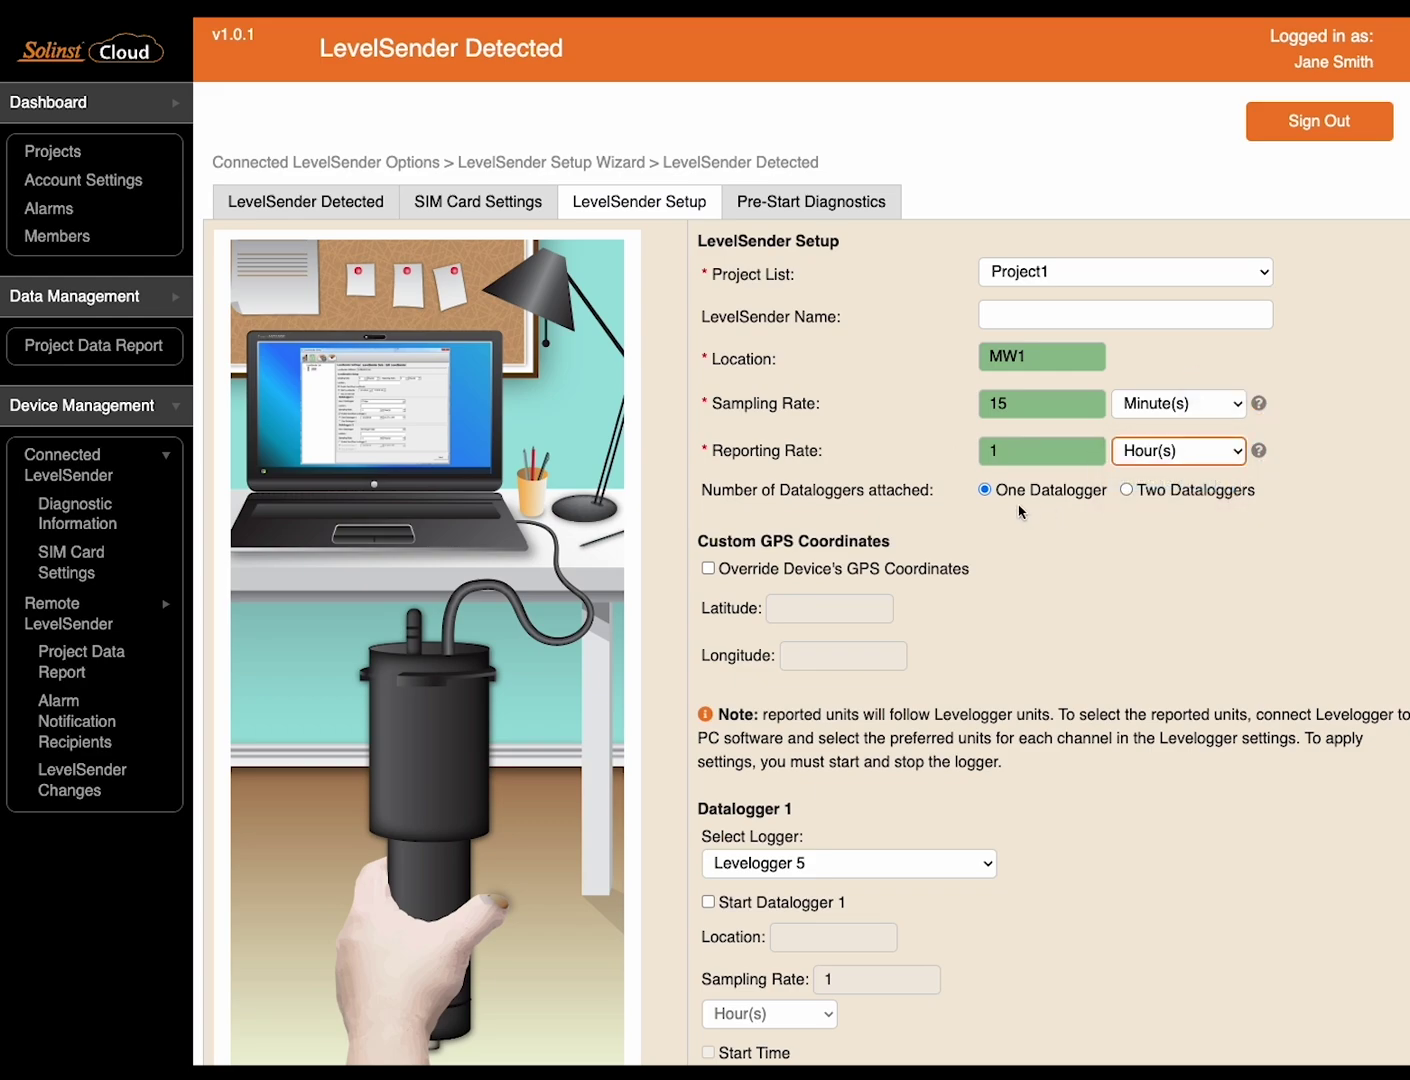
pyautogui.click(1126, 490)
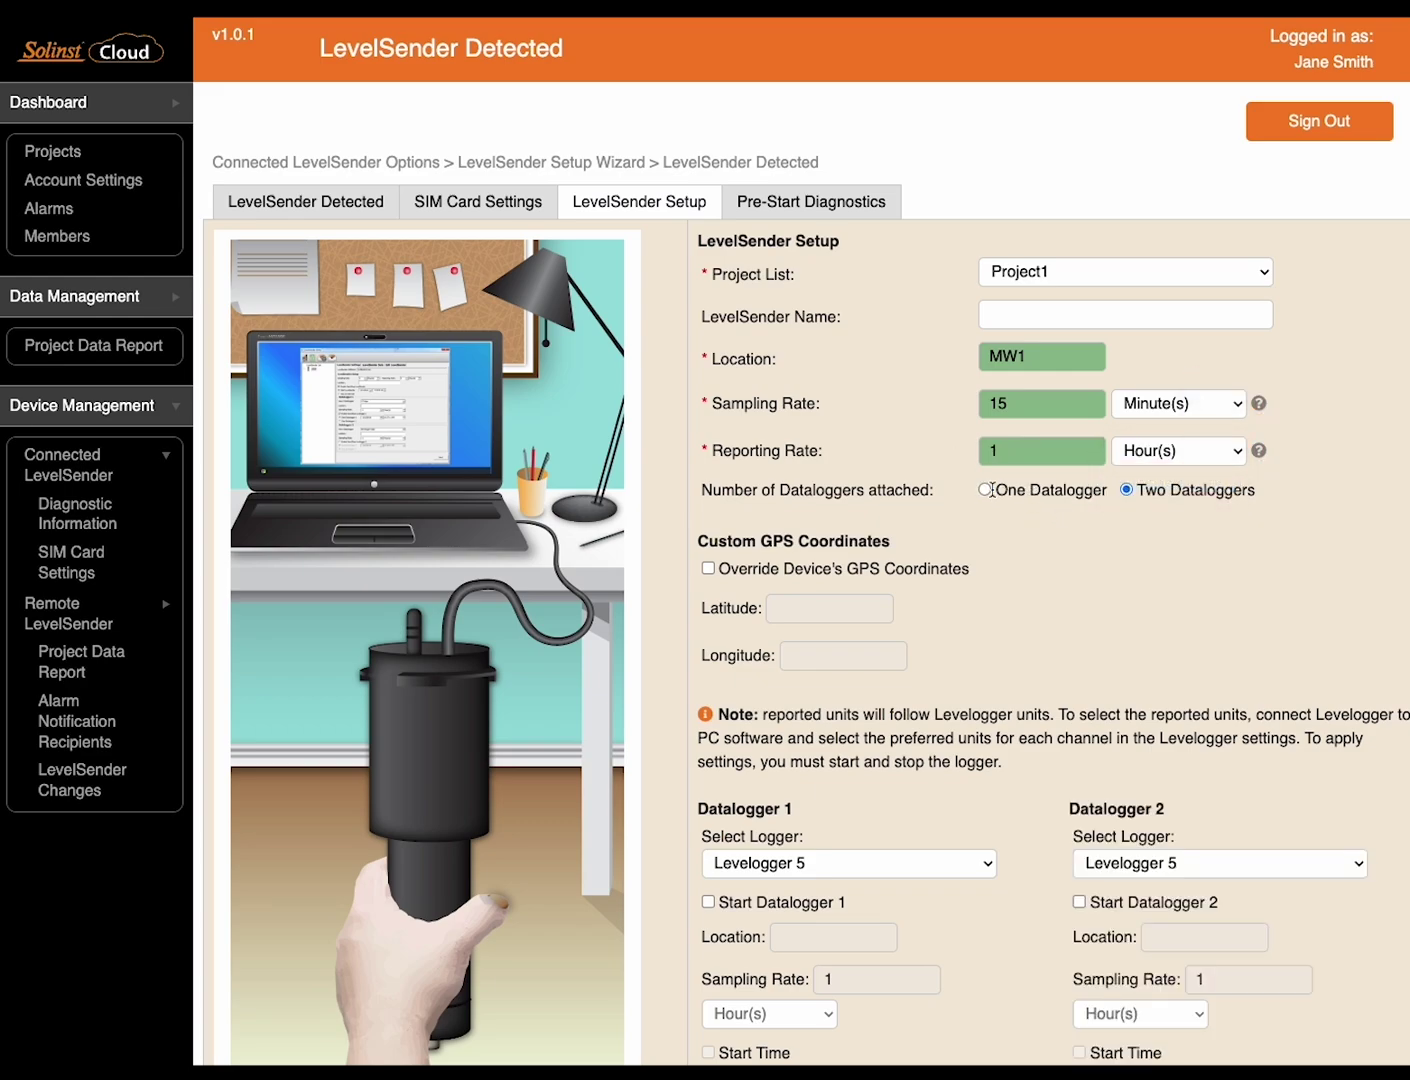
pyautogui.click(986, 490)
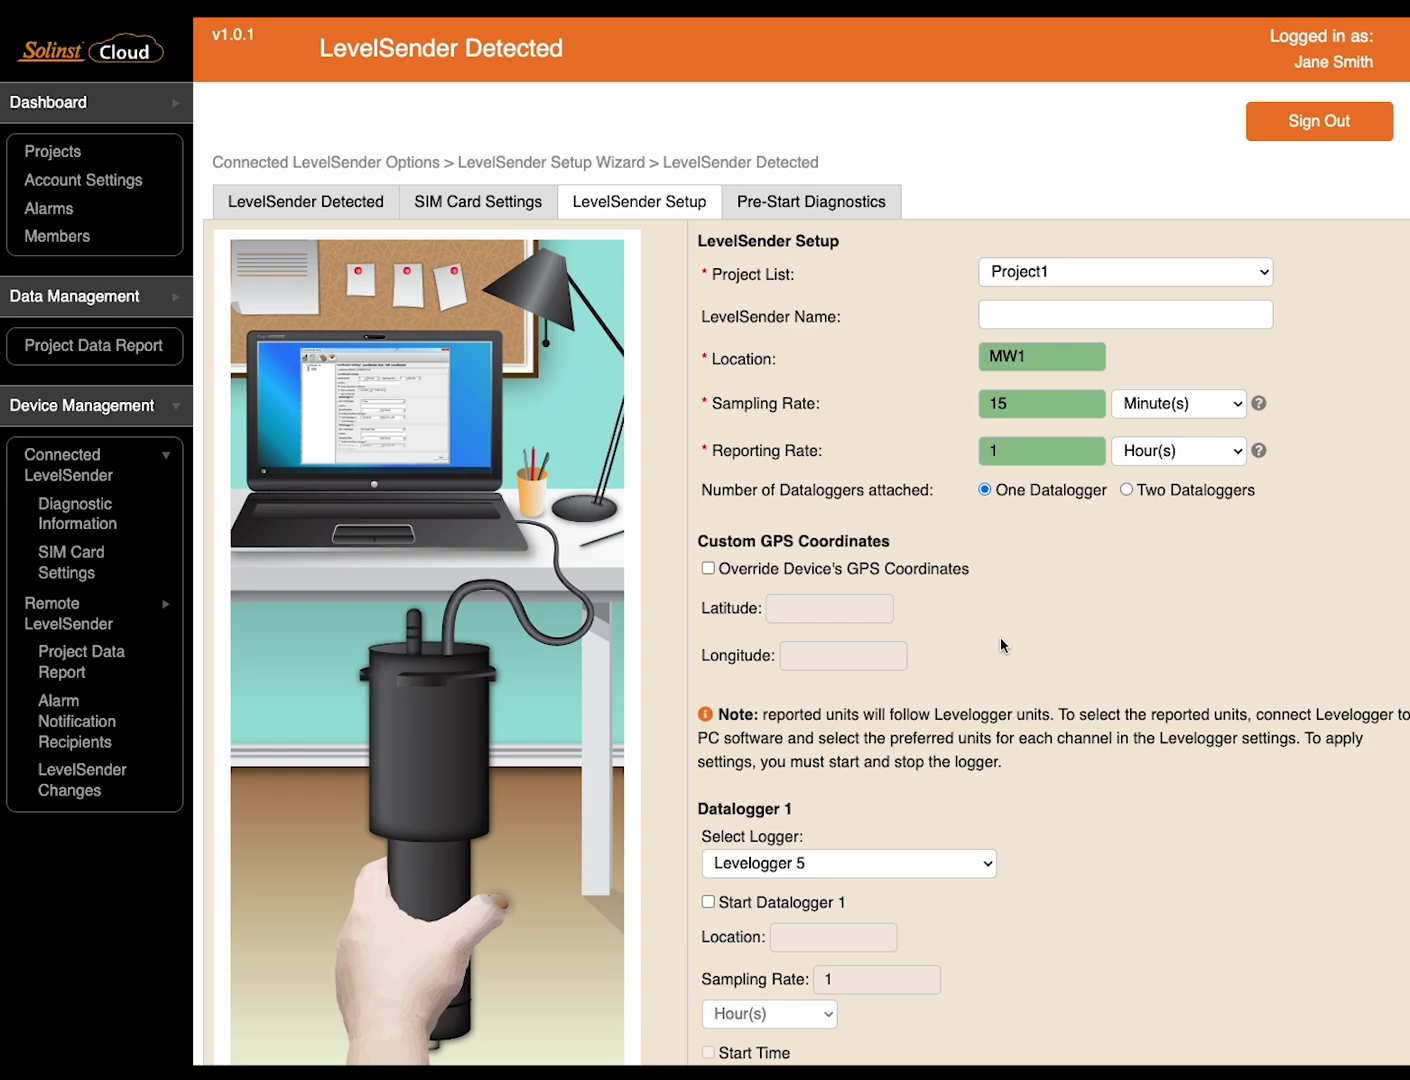
# Enable the kPa barometer and a Level Event High Limit alarm of 1
pyautogui.scroll(-5, 1001, 645)
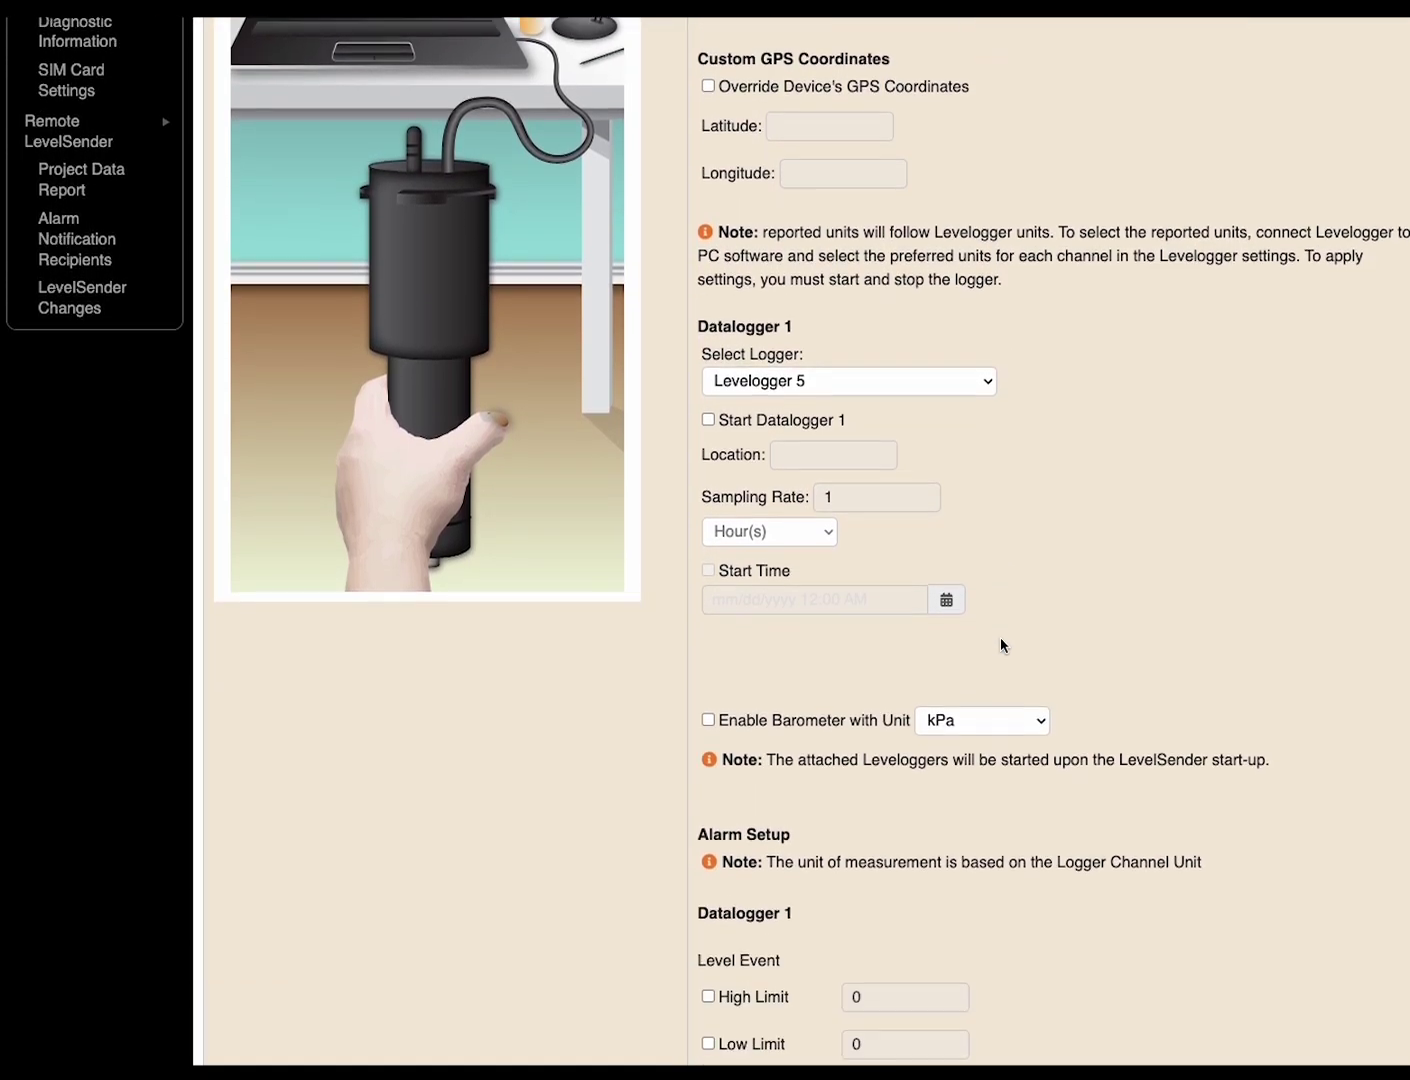
pyautogui.scroll(-2, 1000, 645)
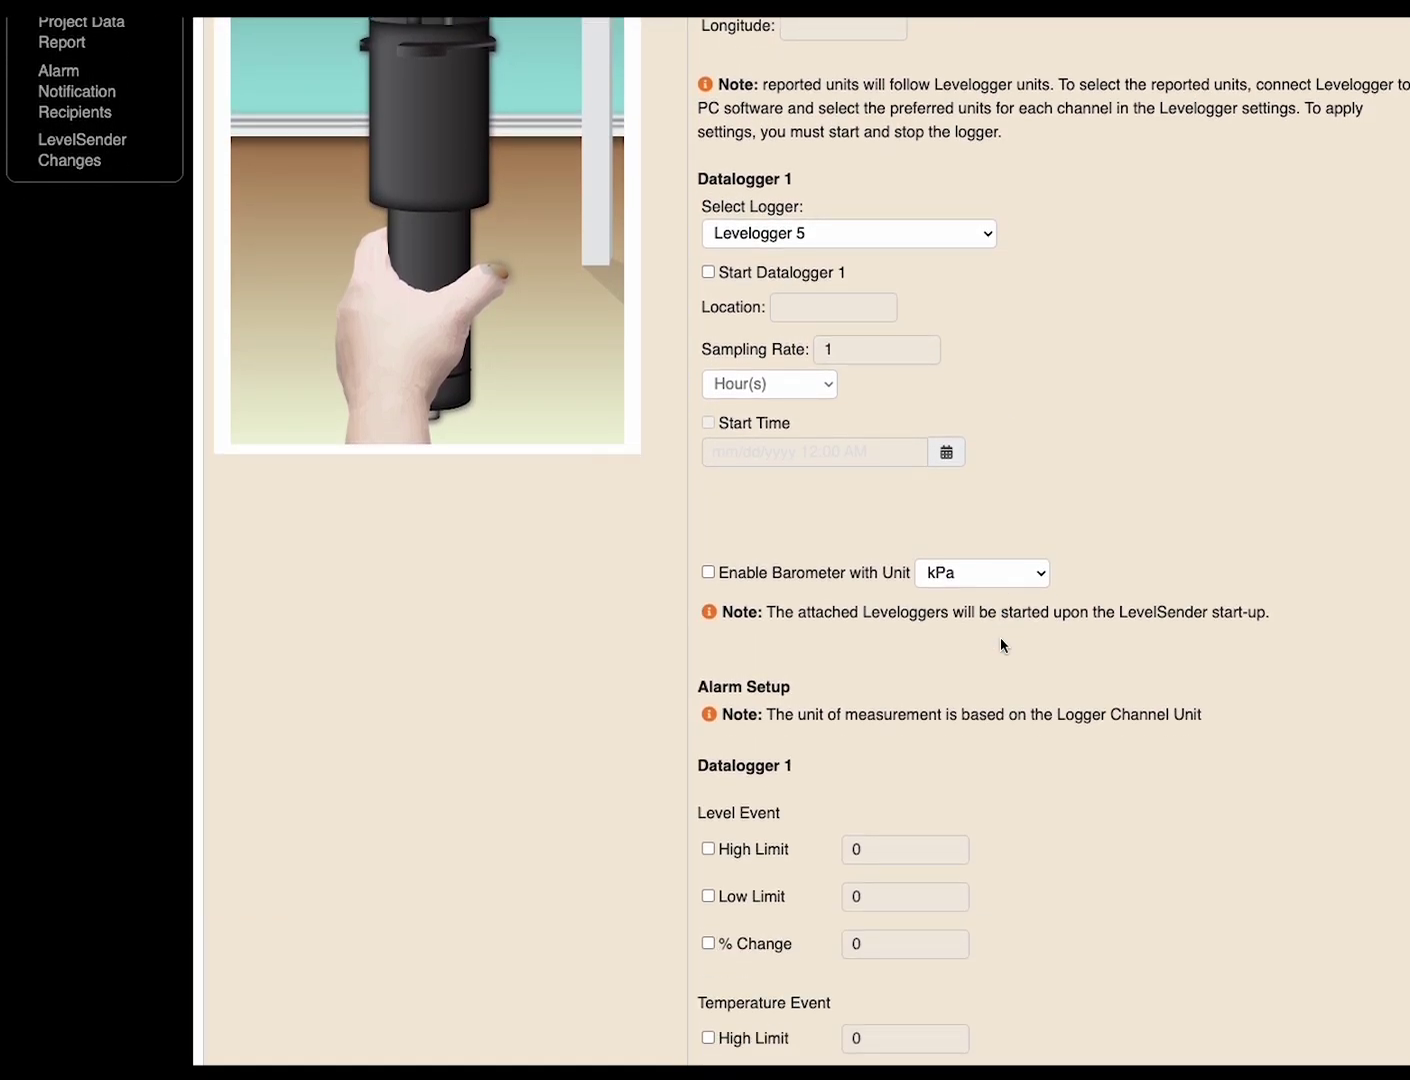
pyautogui.click(710, 573)
pyautogui.click(708, 849)
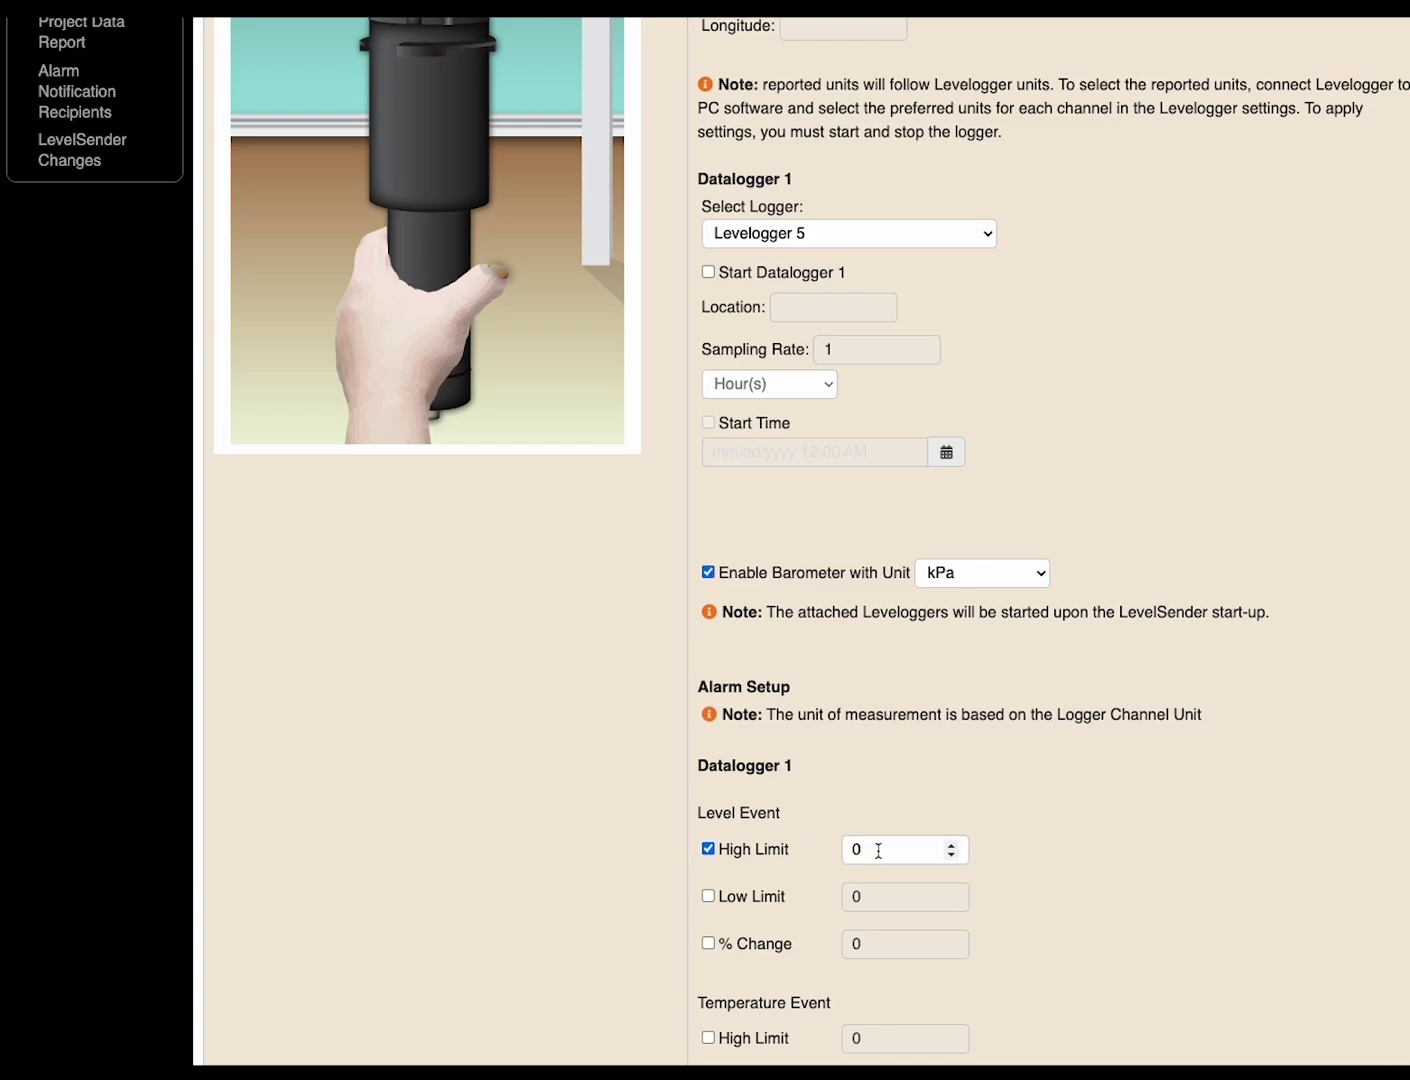
pyautogui.moveTo(879, 851); pyautogui.dragTo(852, 851)
pyautogui.write('1')
pyautogui.click(1056, 856)
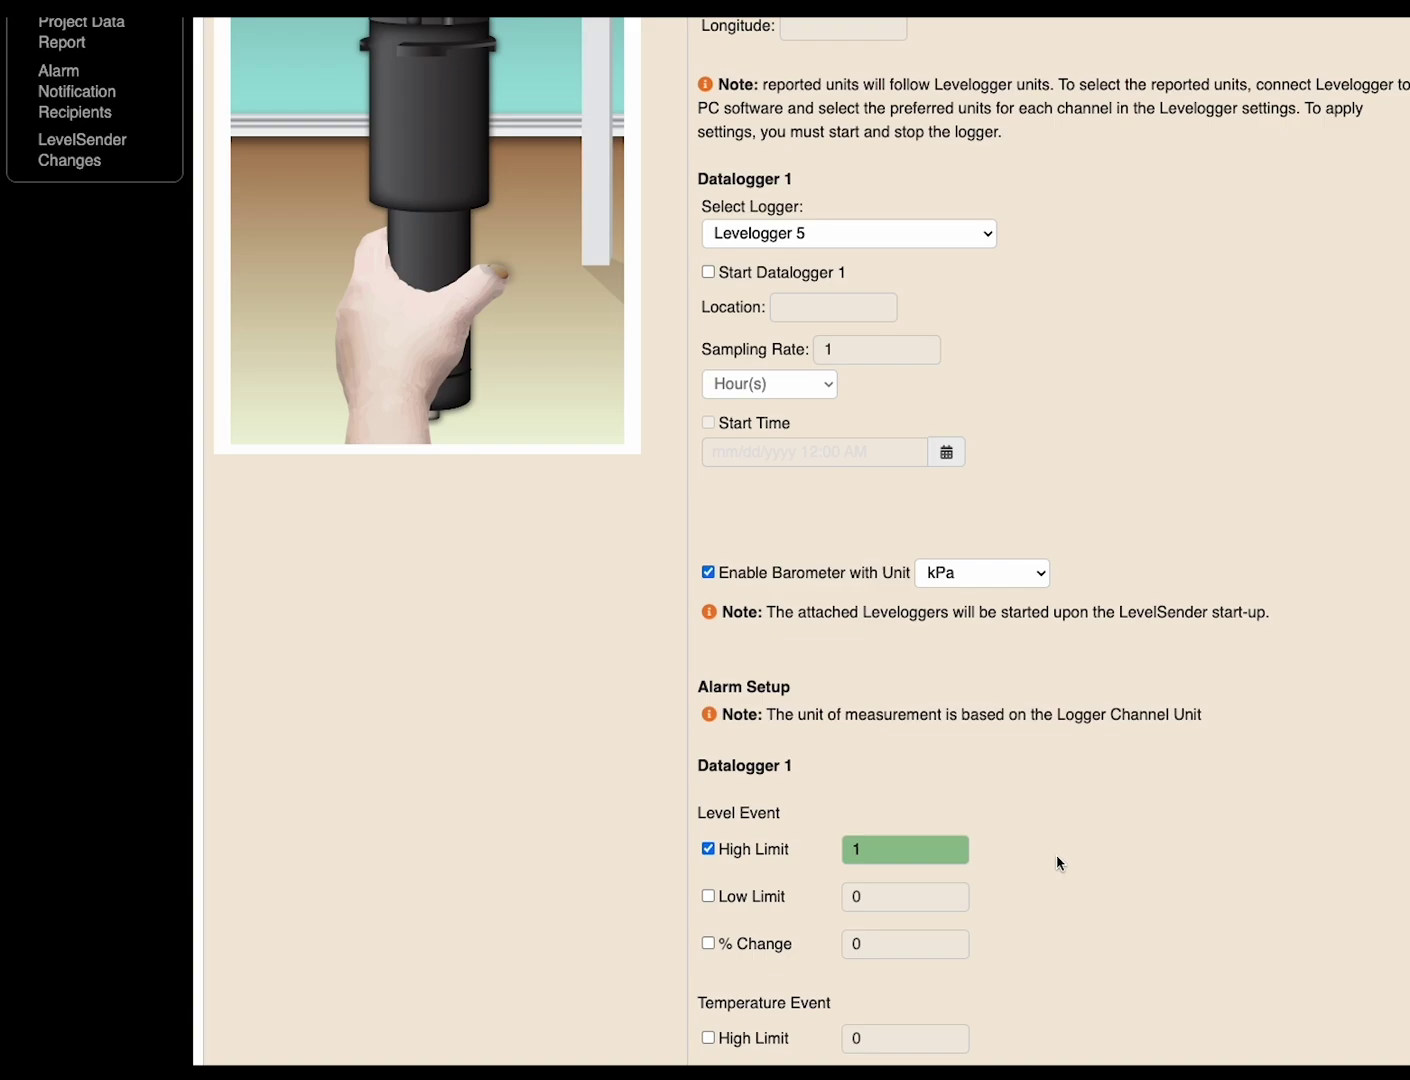
pyautogui.scroll(-3, 1056, 856)
pyautogui.scroll(-7, 1055, 856)
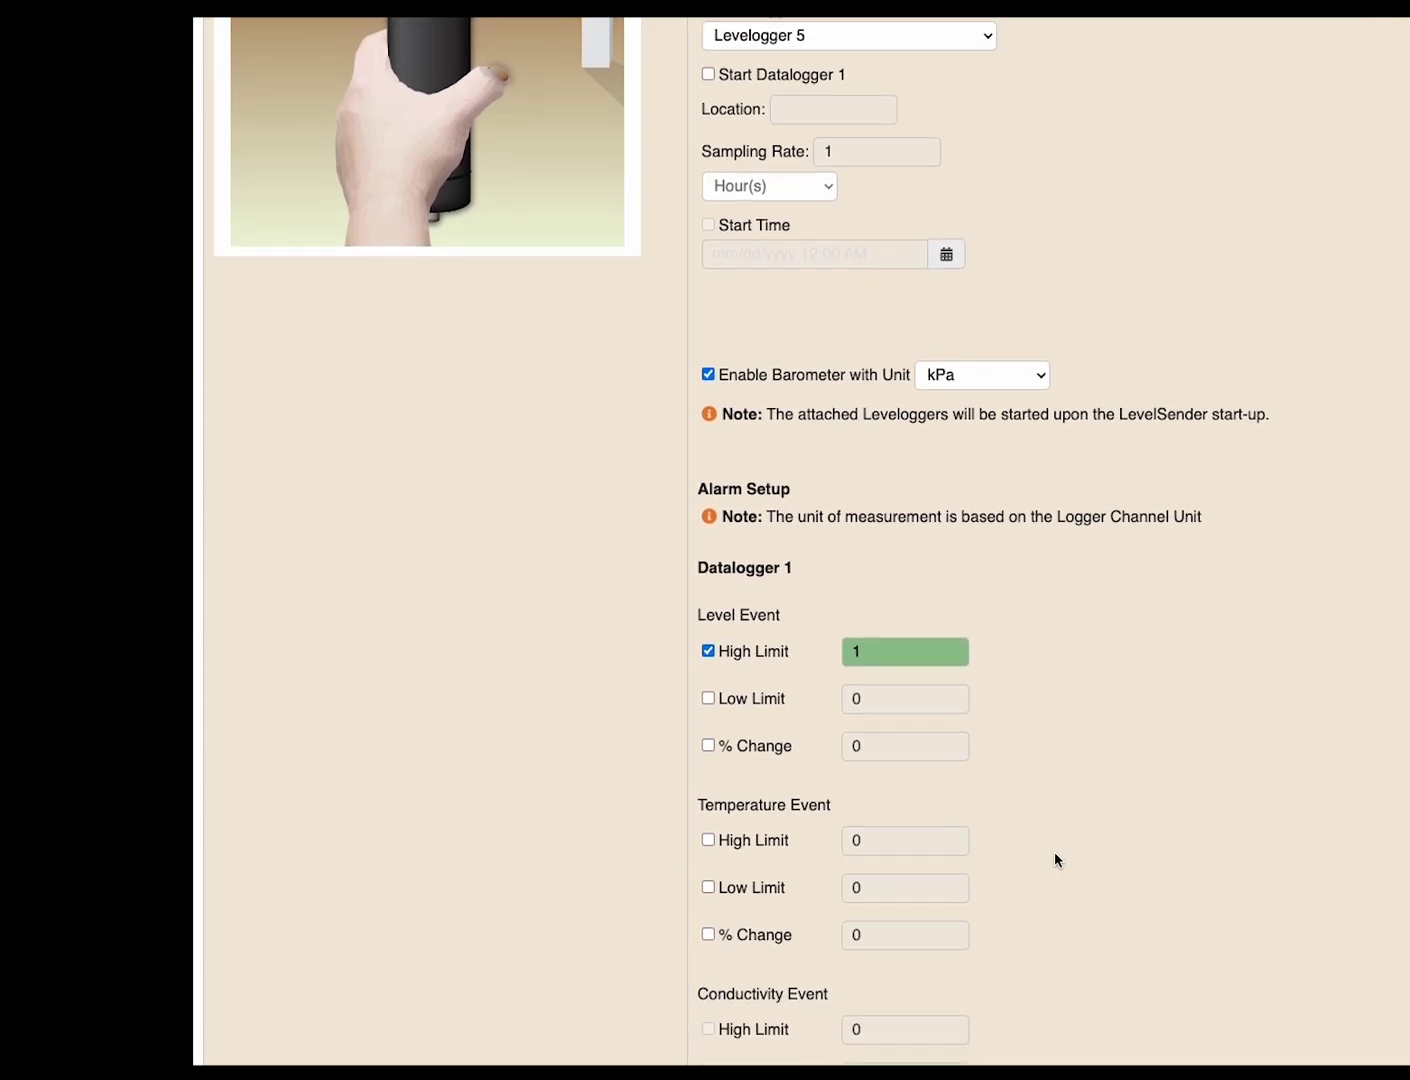
# Skip adding external alarm recipients and run the pre-start diagnostics
pyautogui.click(1248, 1038)
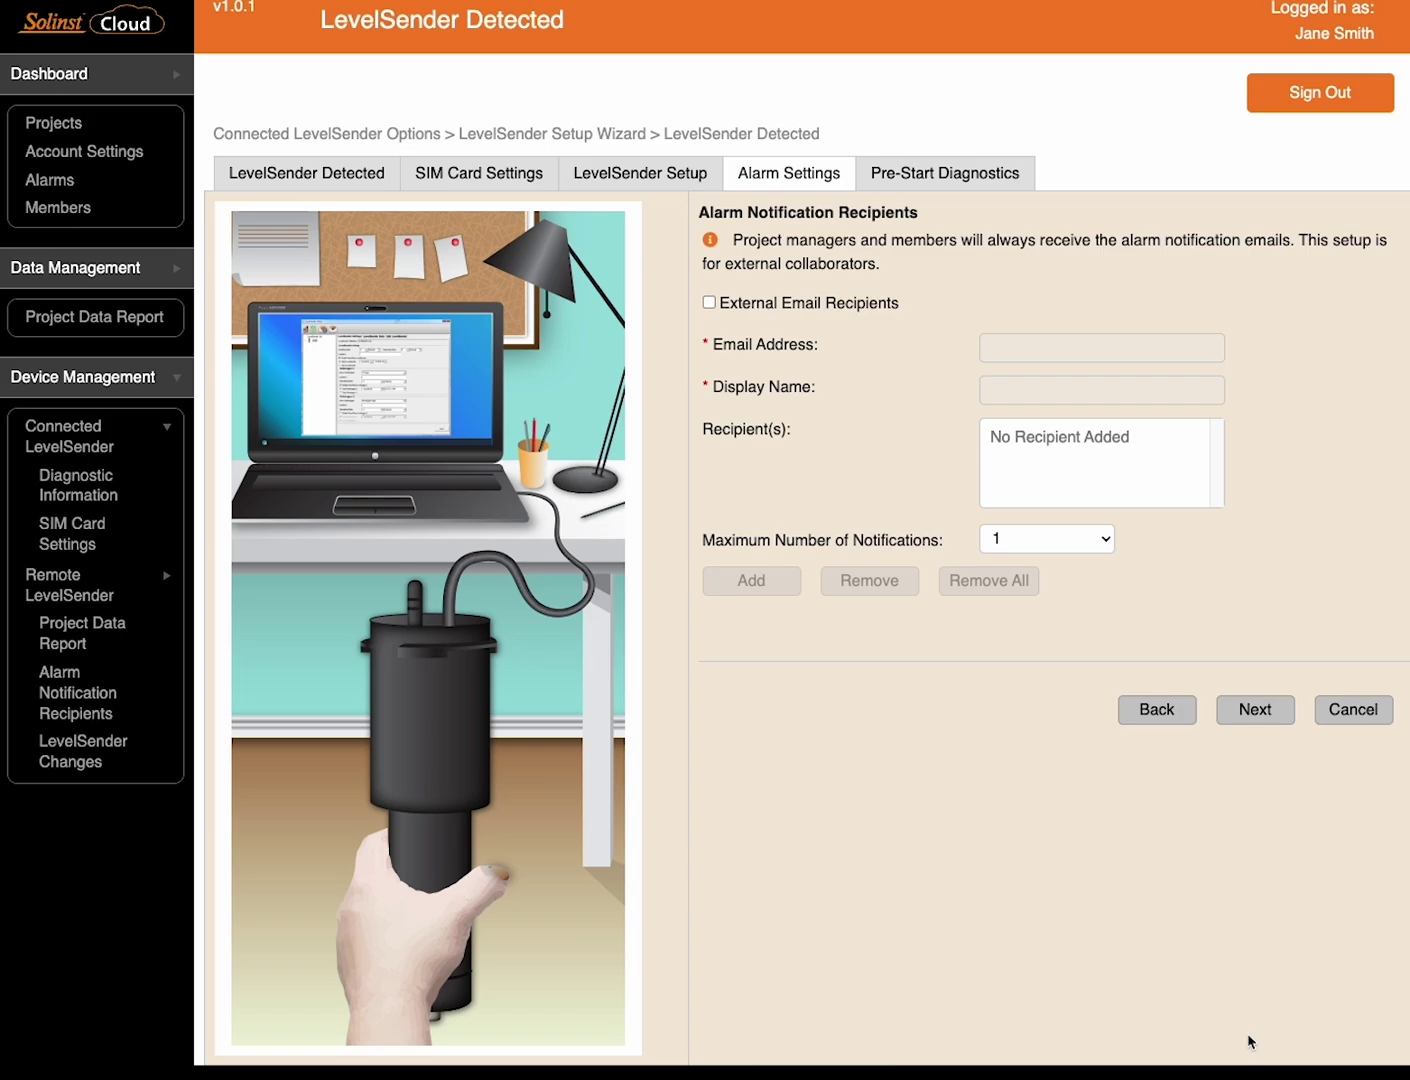
pyautogui.click(1255, 709)
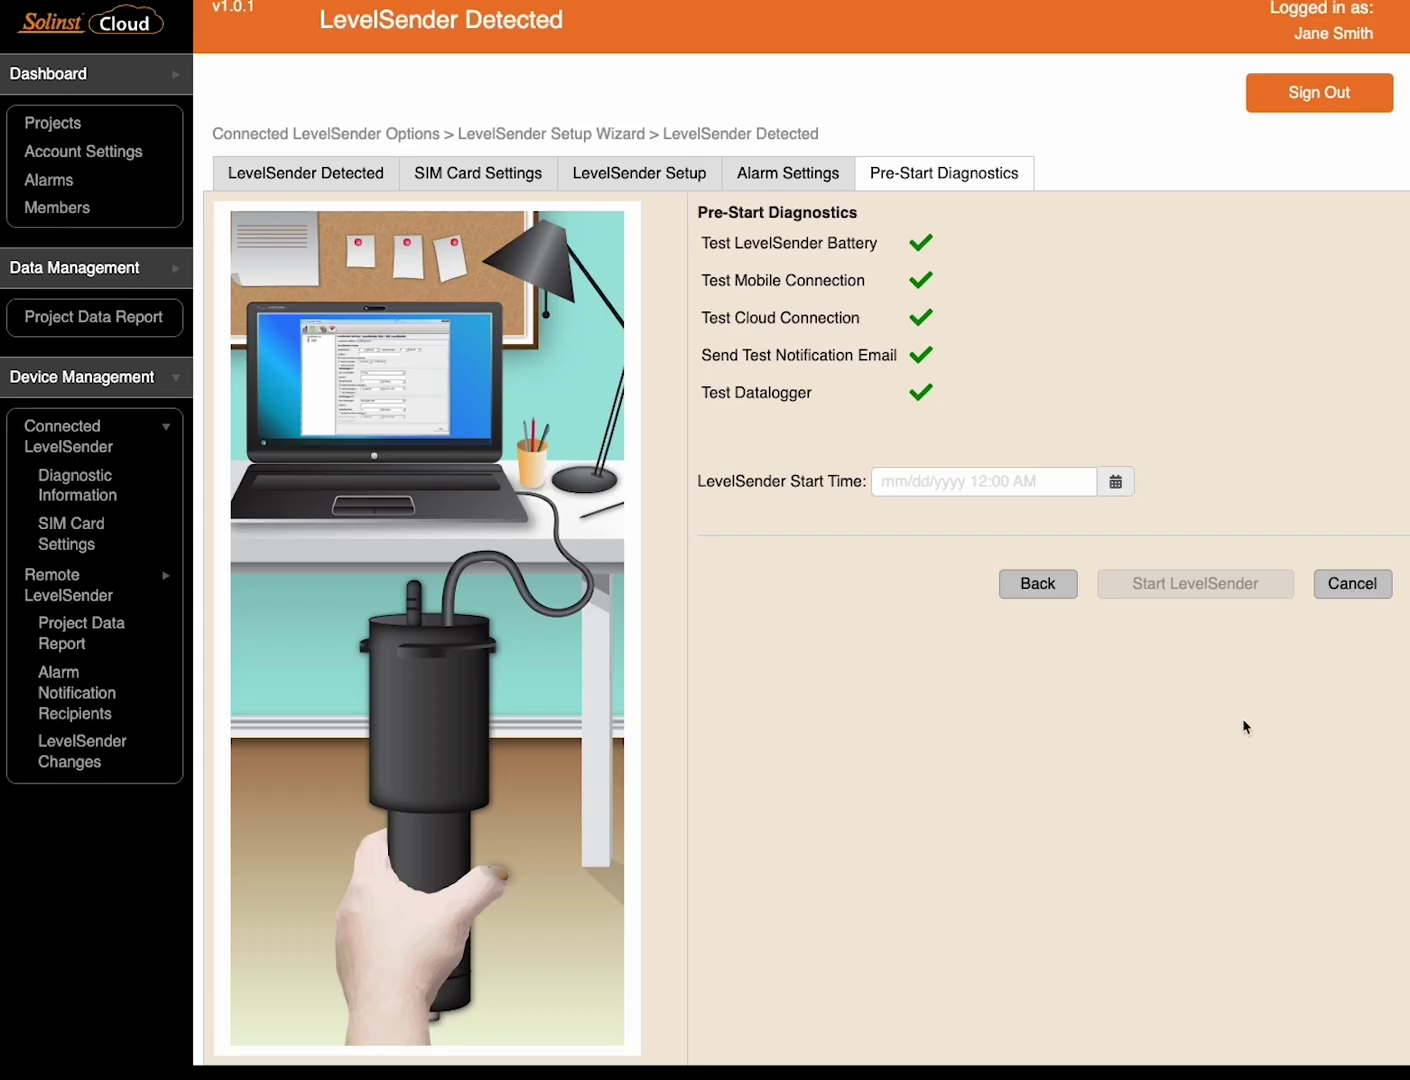
# Schedule the LevelSender to start 03/05/2024 at 9:59 AM and launch it
pyautogui.click(1113, 484)
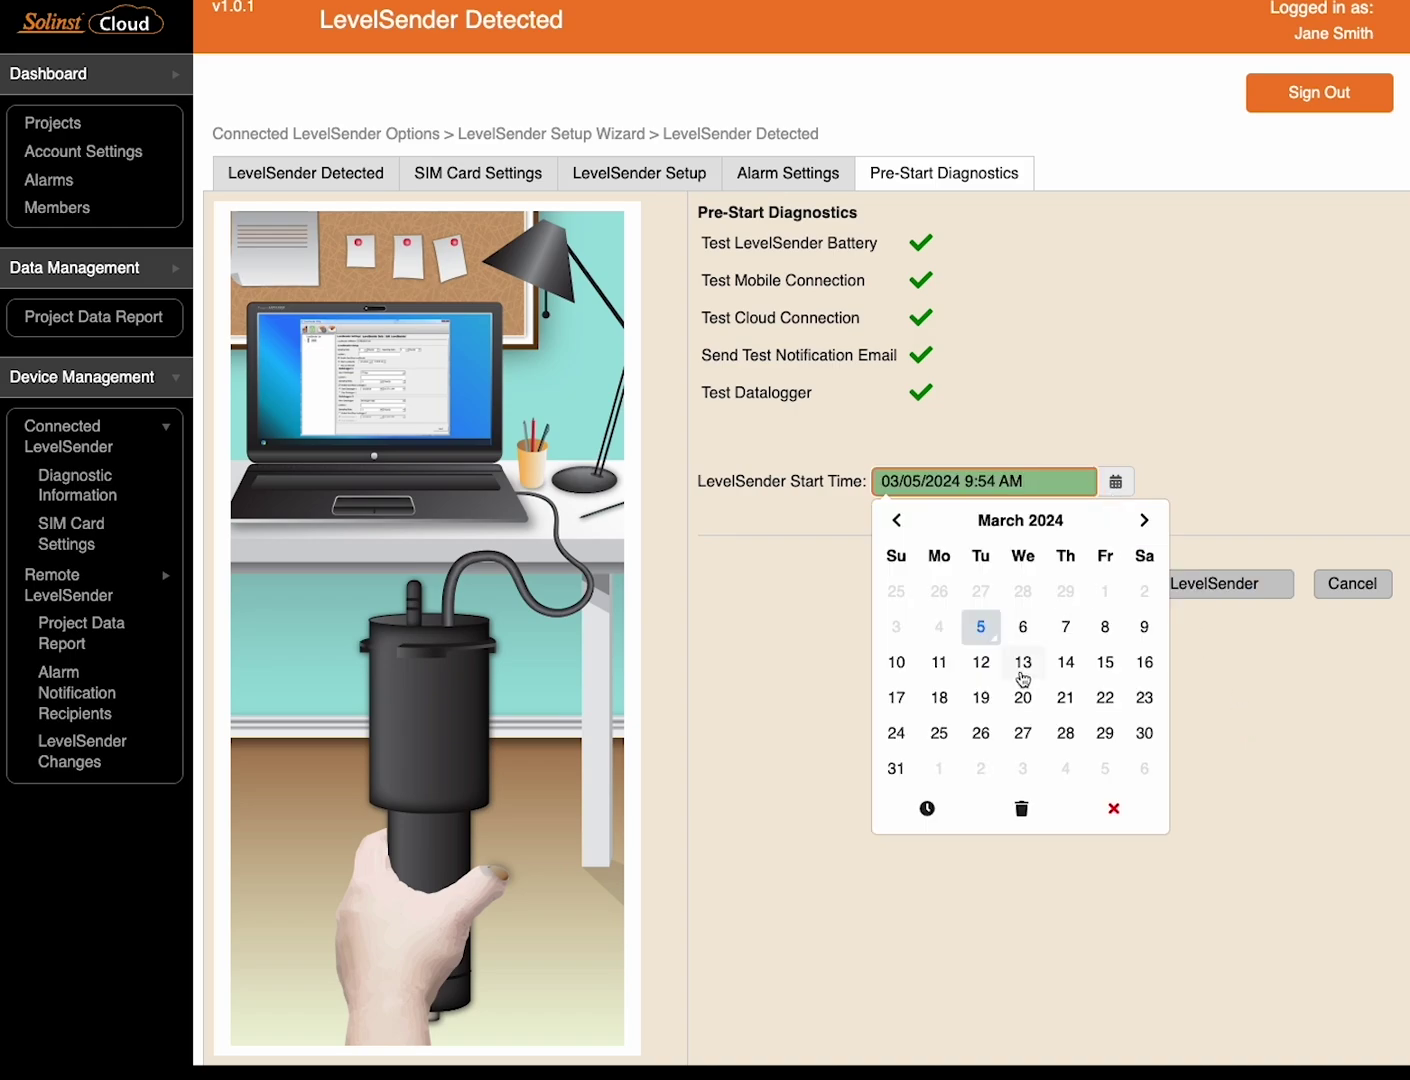
pyautogui.click(925, 809)
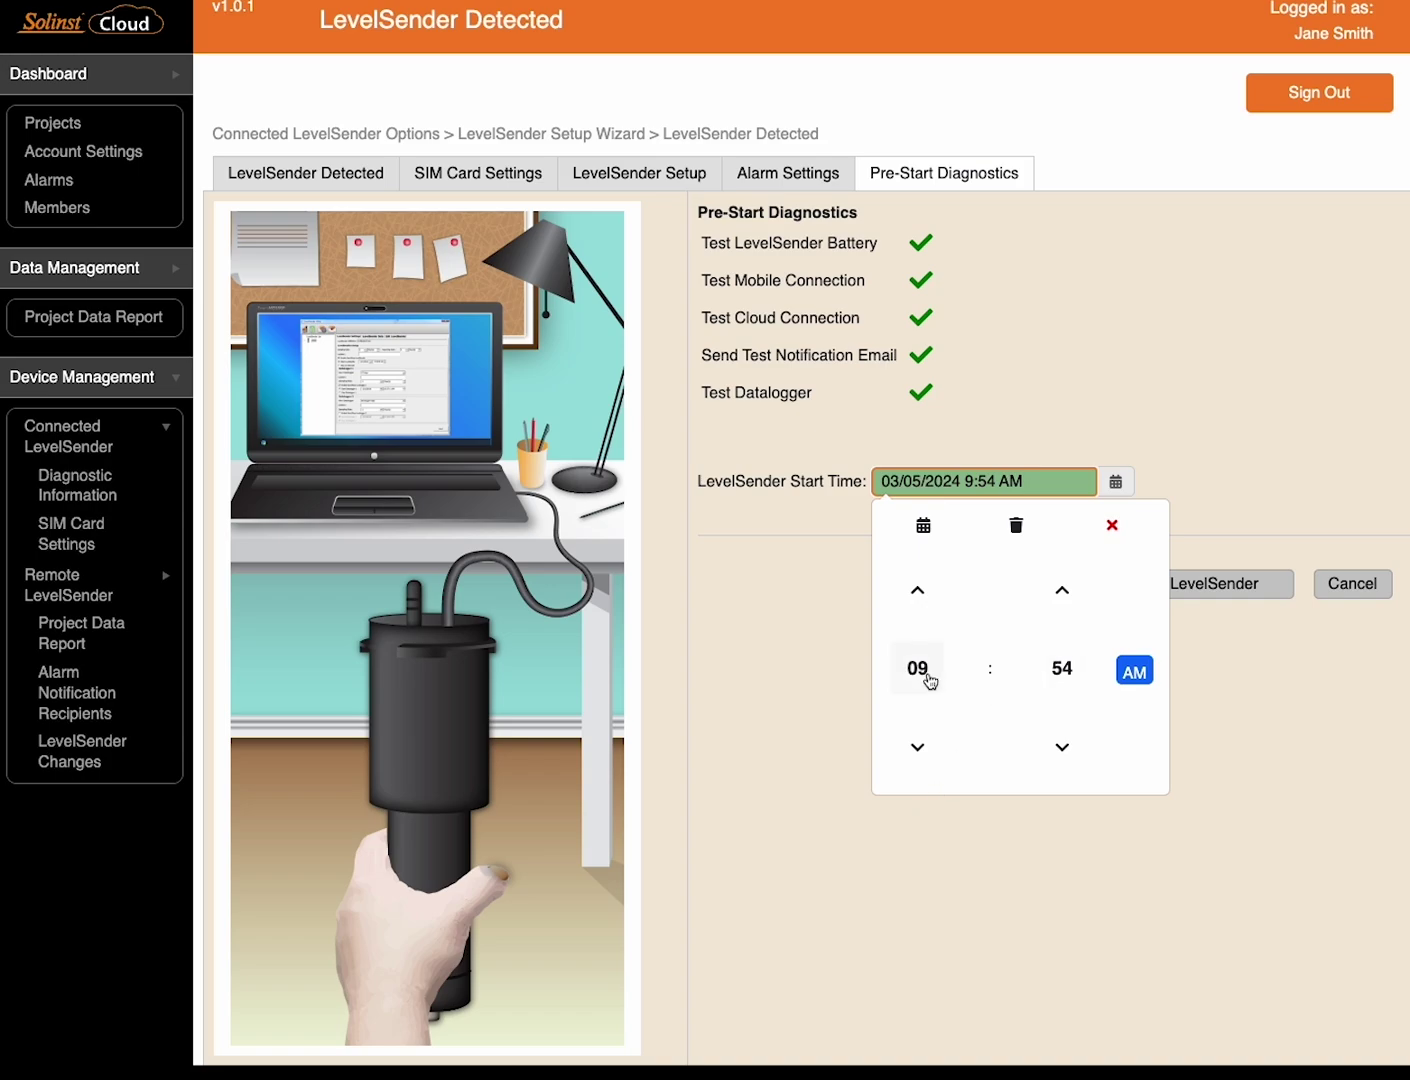
pyautogui.click(1063, 593)
pyautogui.click(1064, 596)
pyautogui.click(1063, 595)
pyautogui.click(1063, 595)
pyautogui.click(1063, 595)
pyautogui.click(1185, 461)
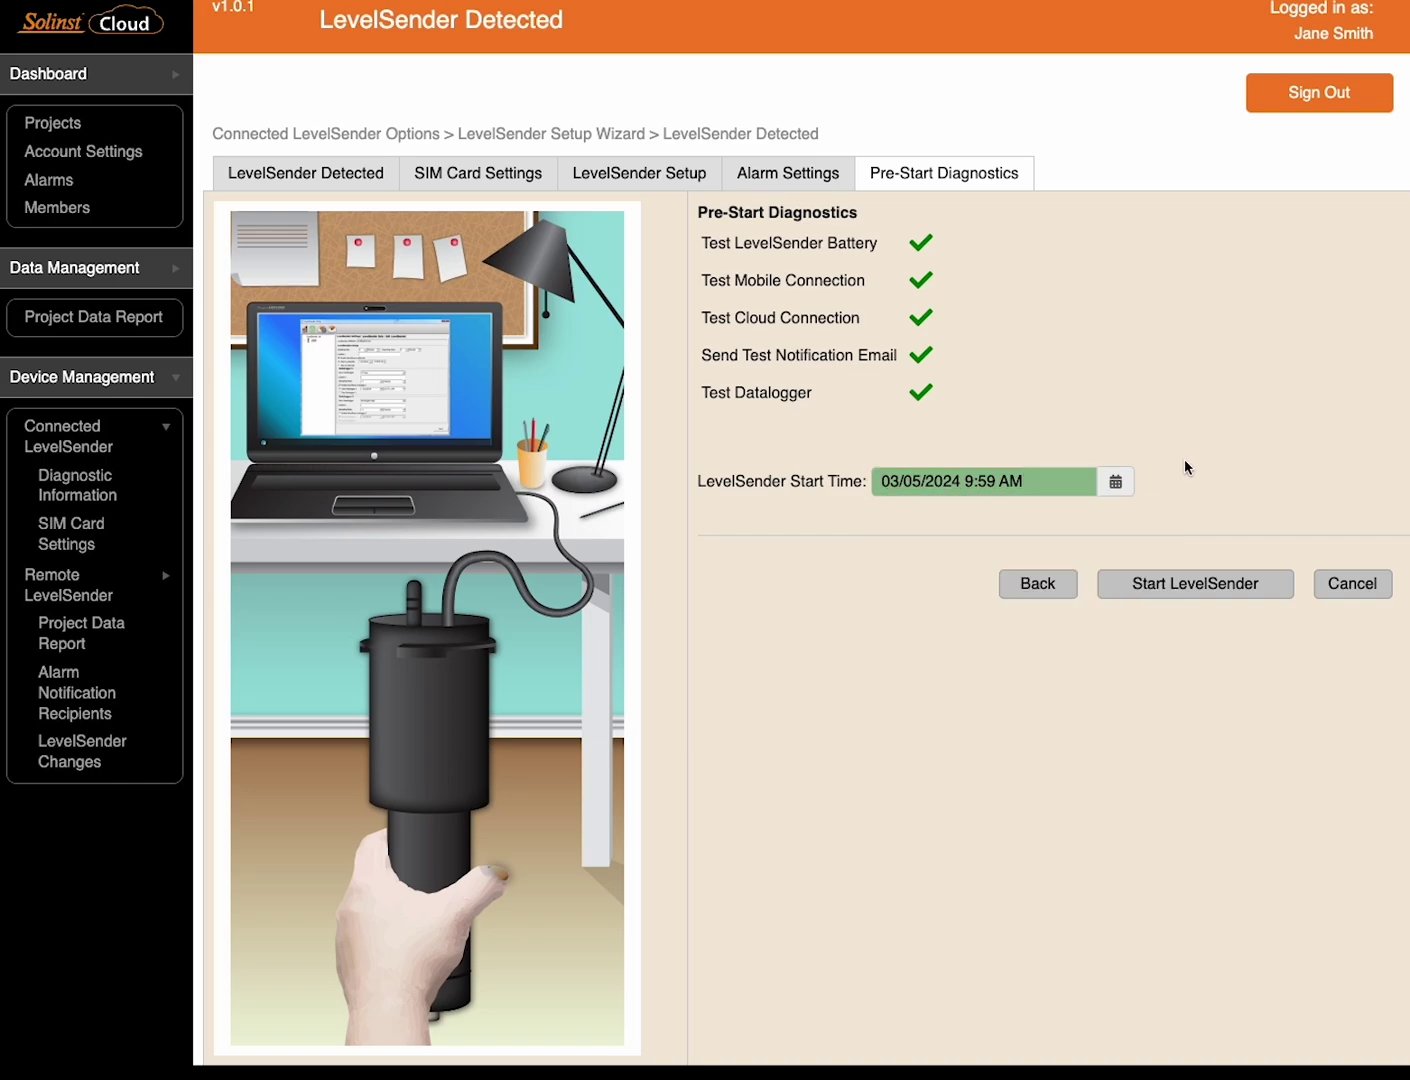
pyautogui.click(1195, 584)
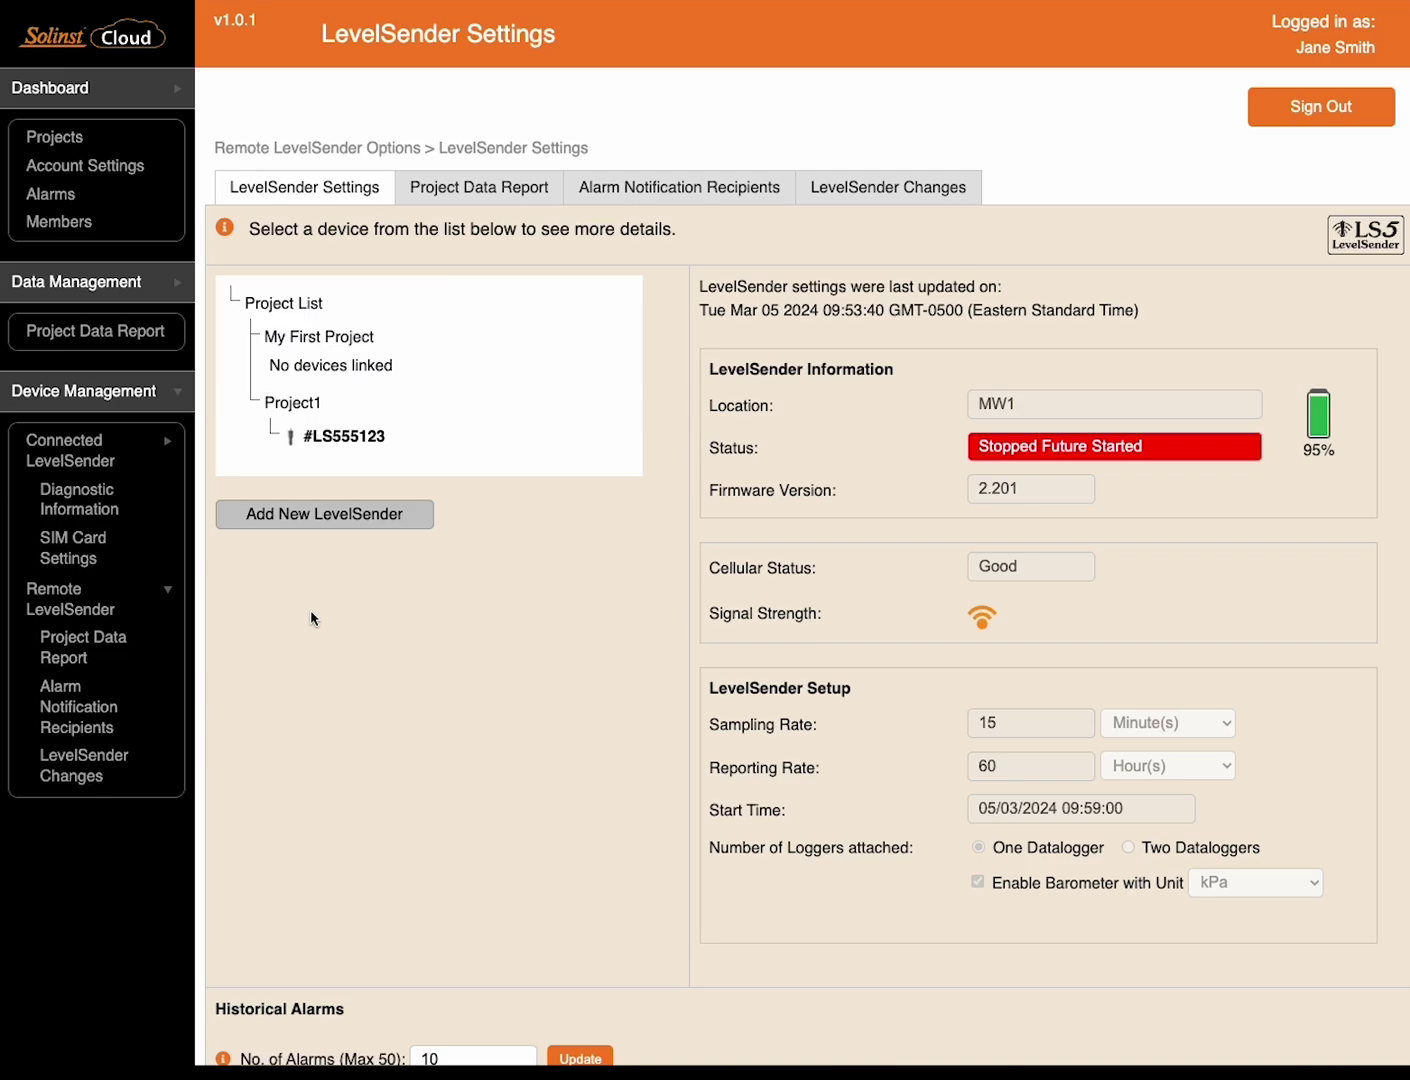
# Show the connected LevelSender's diagnostic information page
pyautogui.click(97, 512)
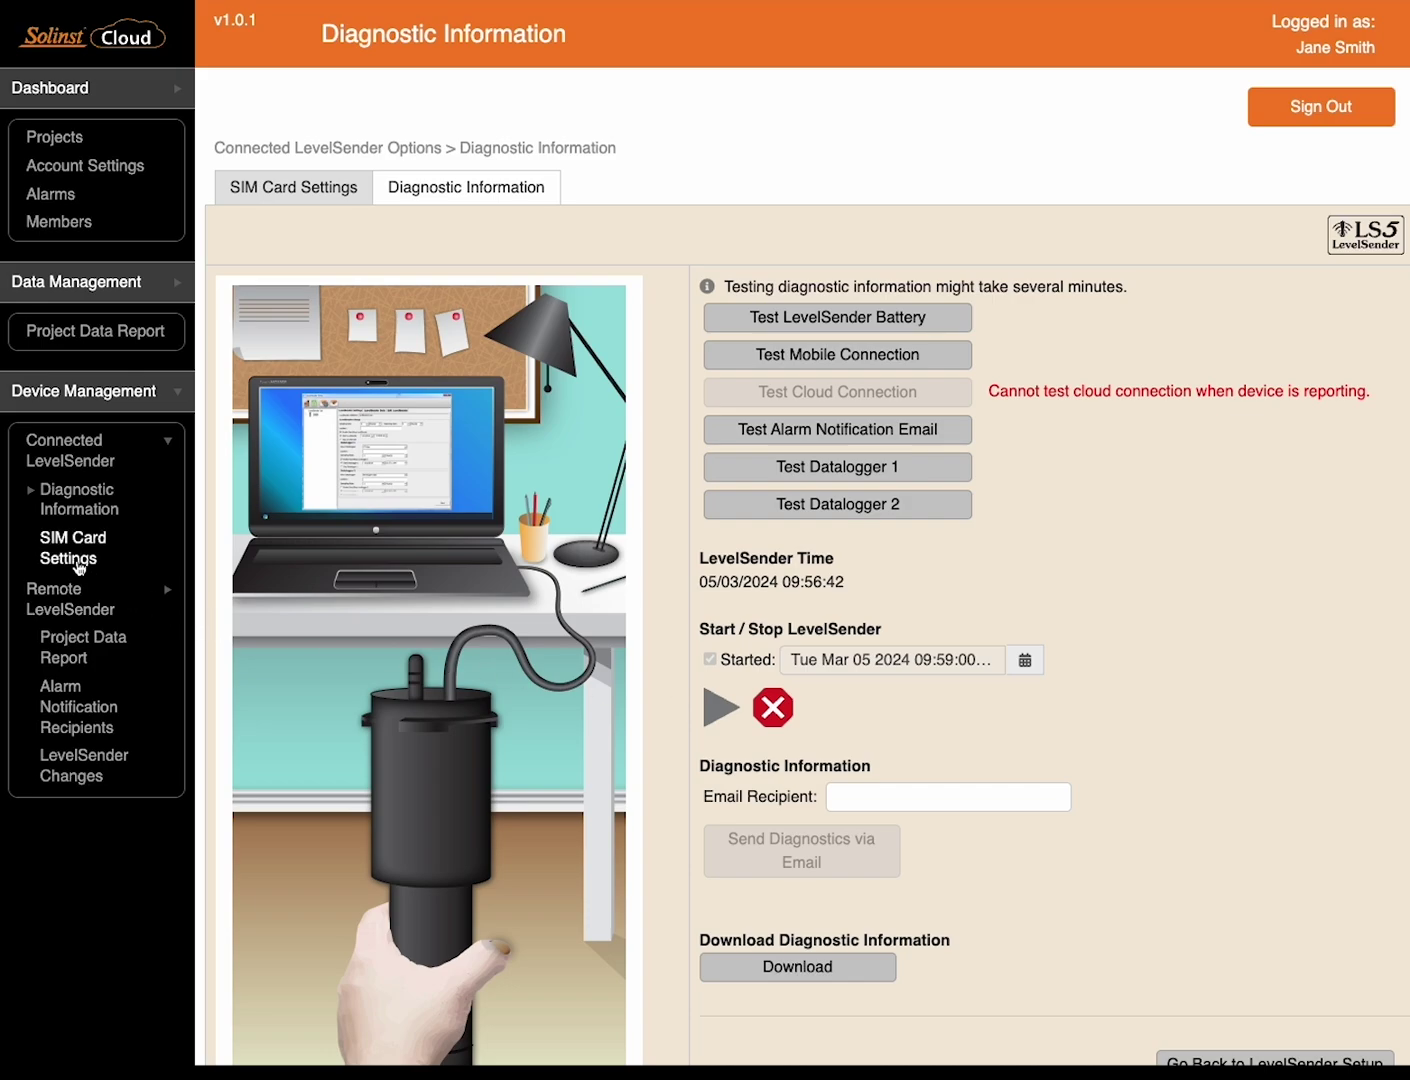
# Show the connected LevelSender's SIM card settings with APN globaldata.net
pyautogui.click(79, 567)
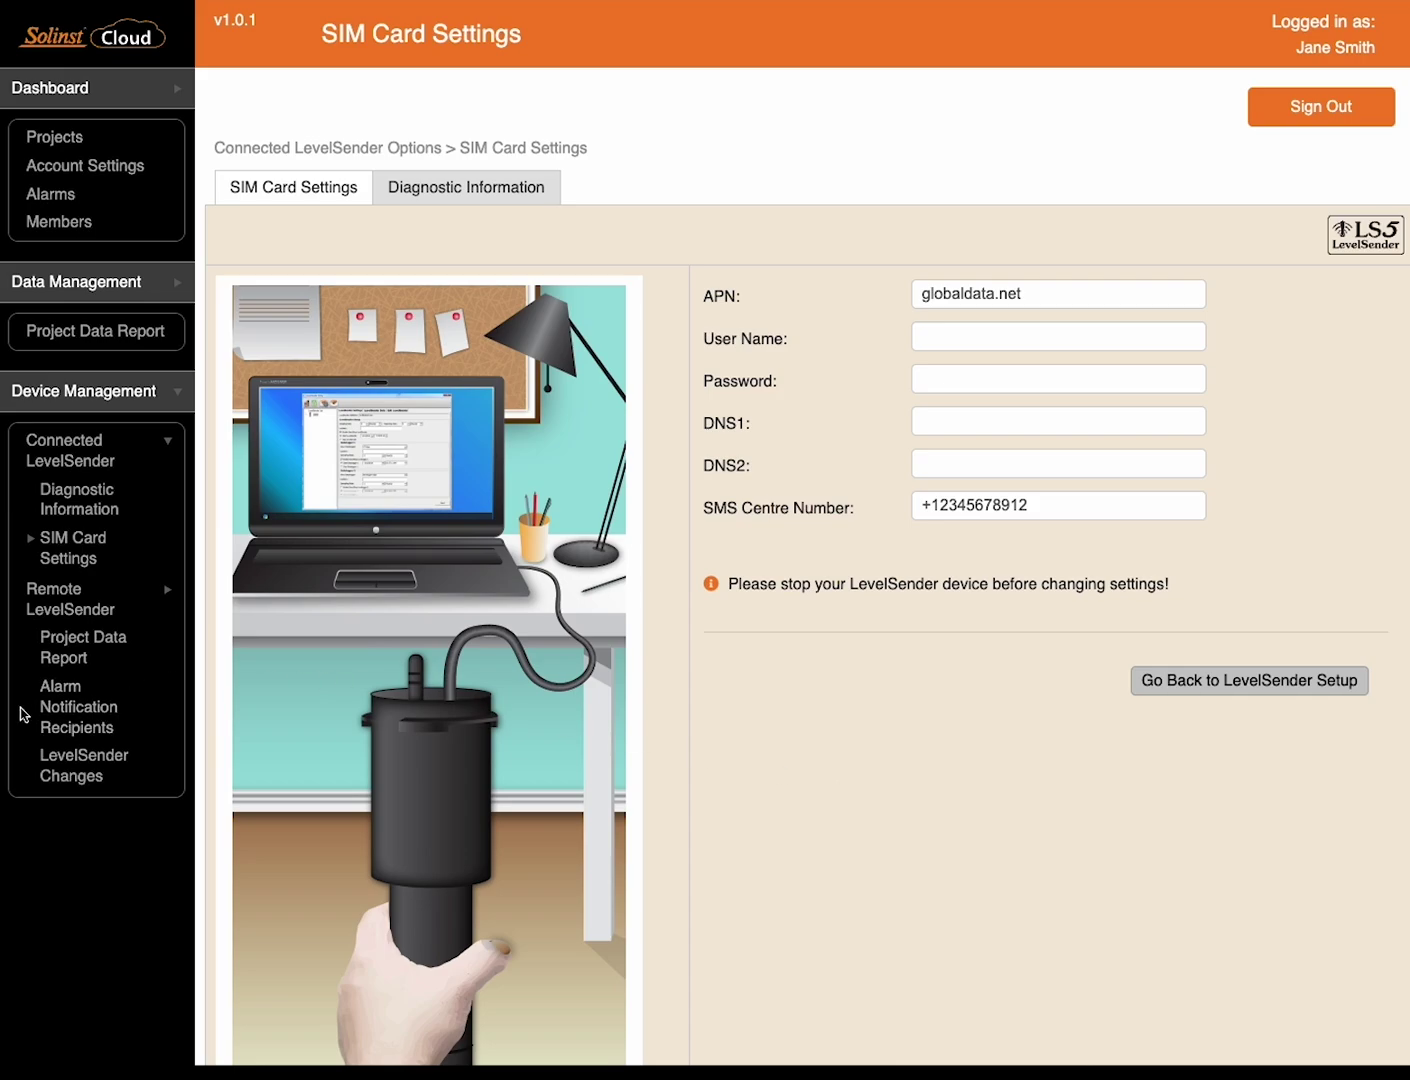
# Add an external recipient's e-mail and display name to #LS555123's alarm notifications
pyautogui.click(69, 715)
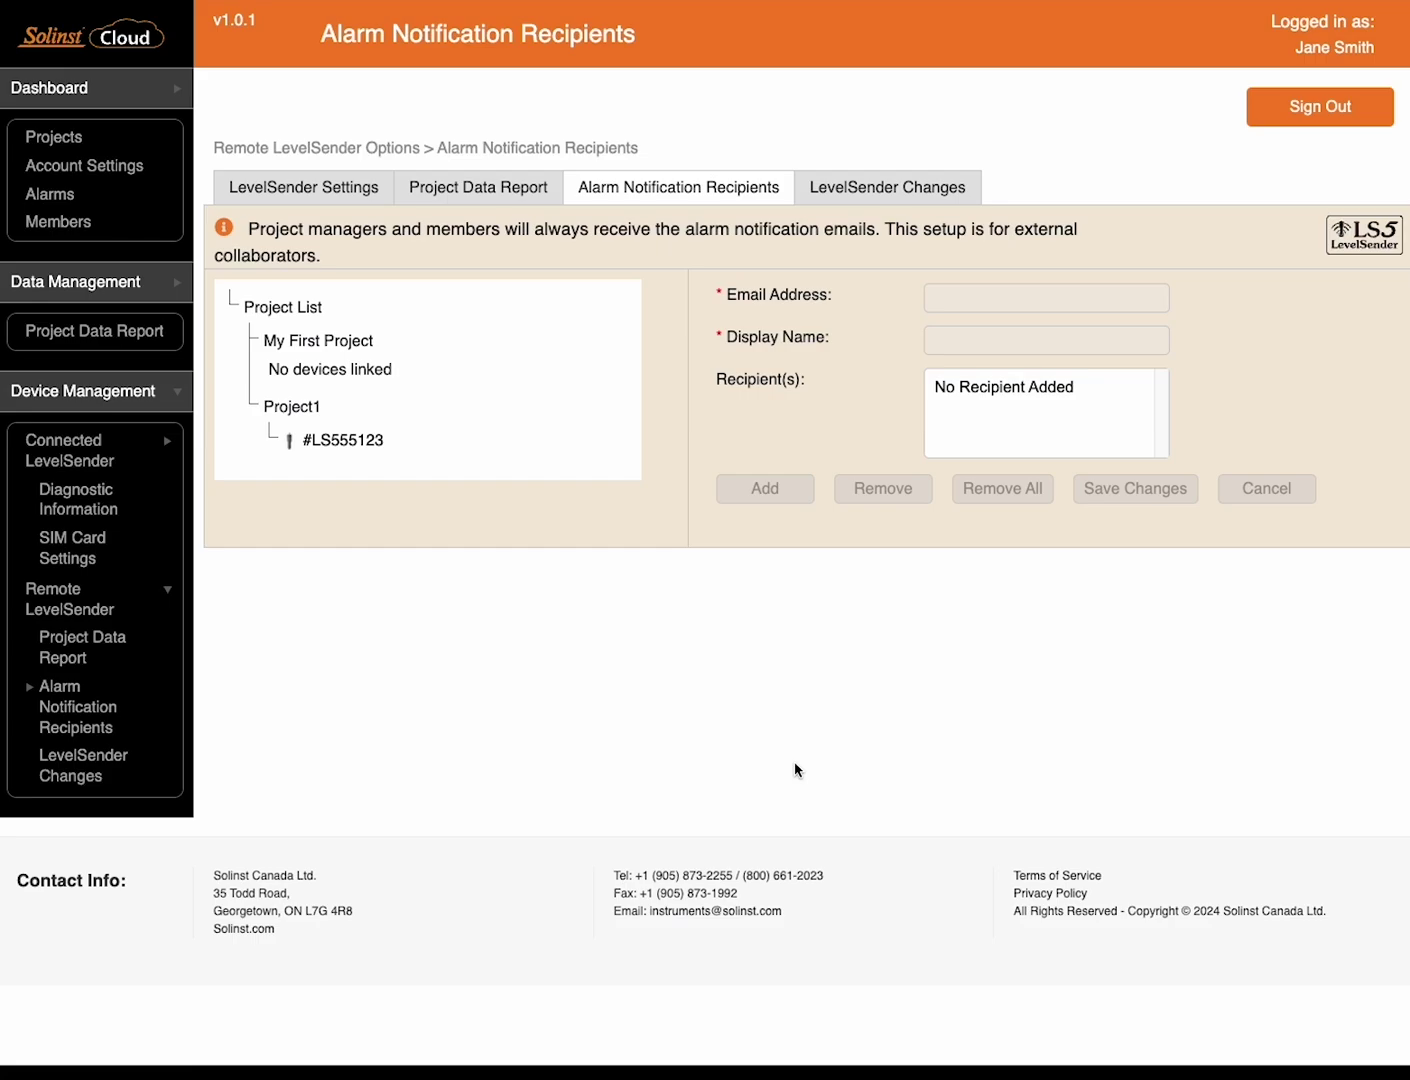
pyautogui.click(366, 450)
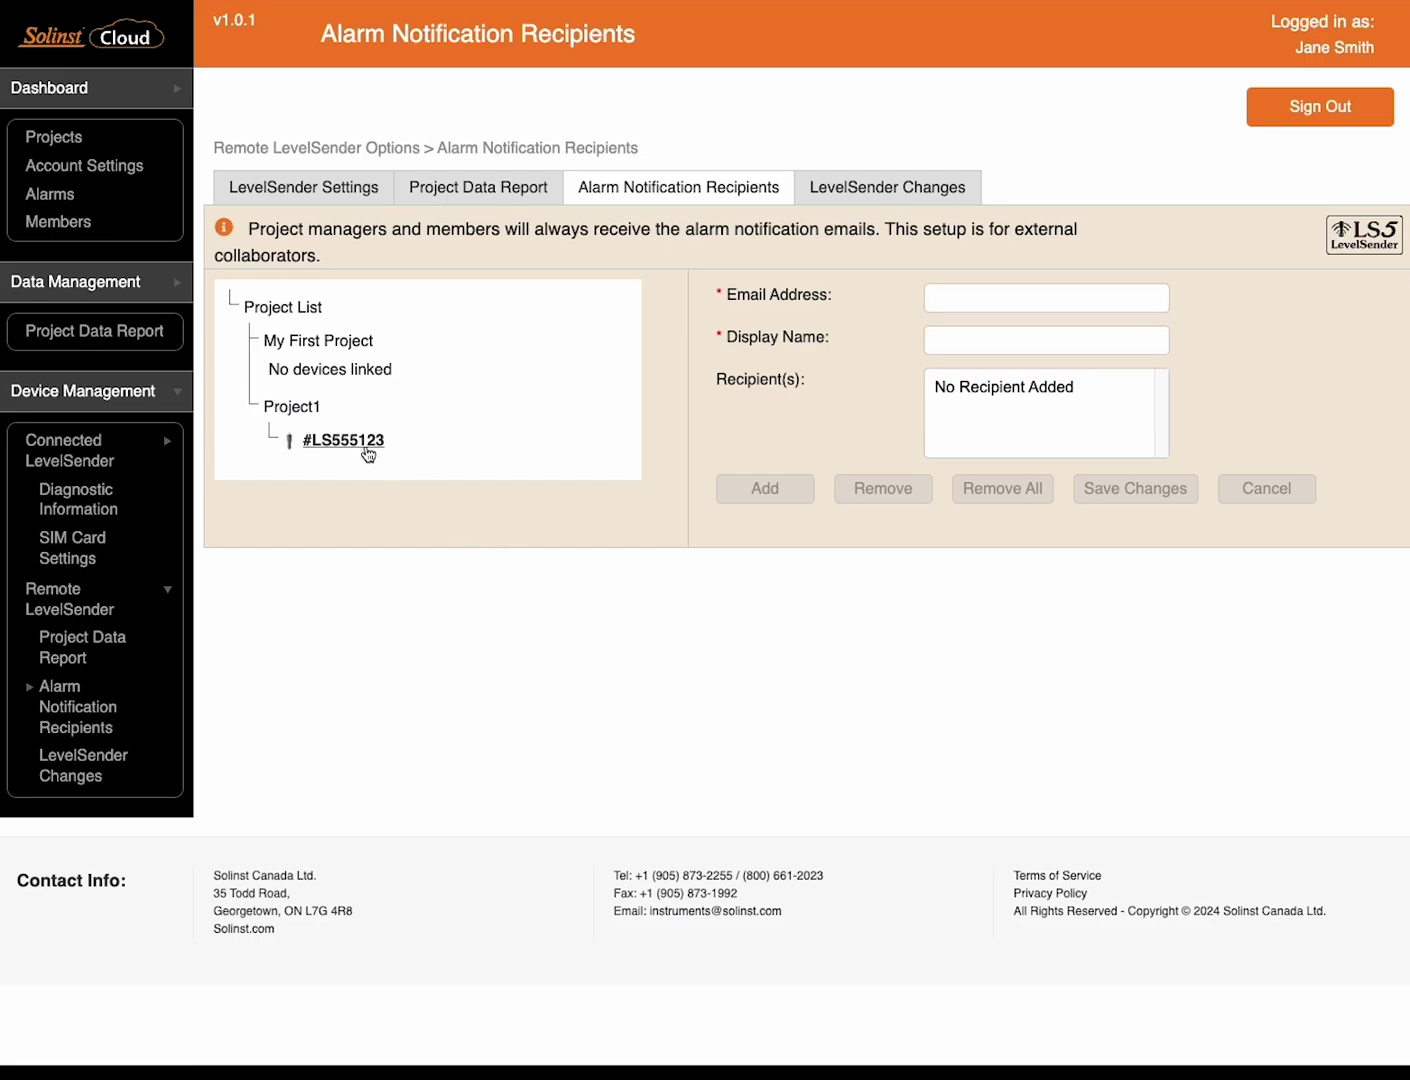
pyautogui.click(964, 301)
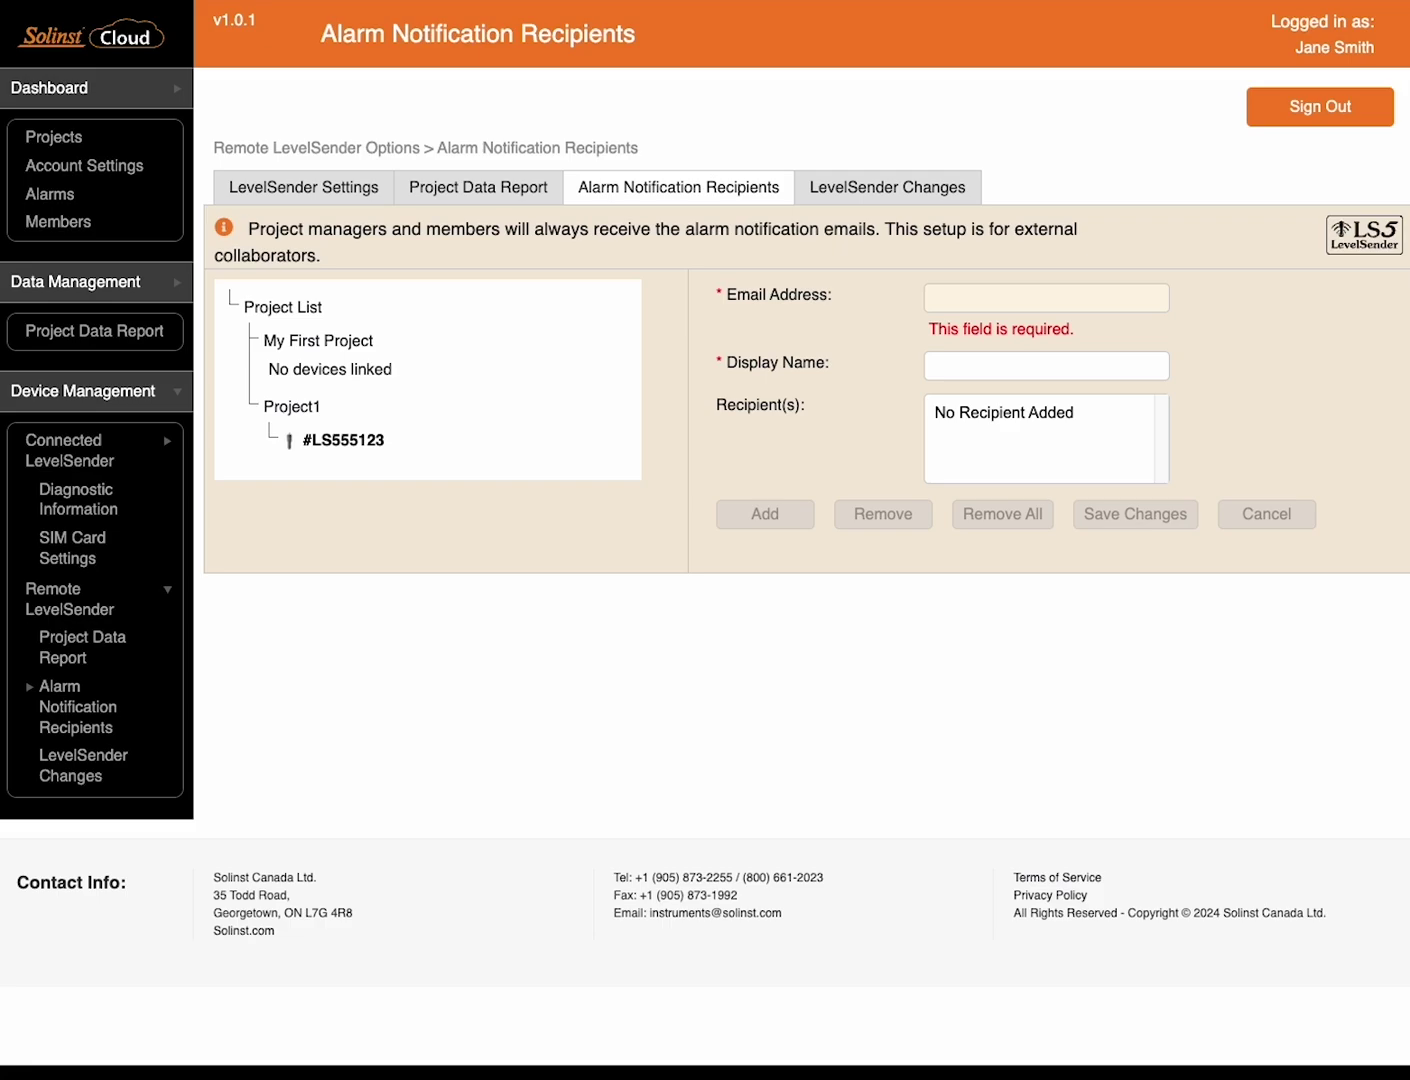
pyautogui.click(1030, 308)
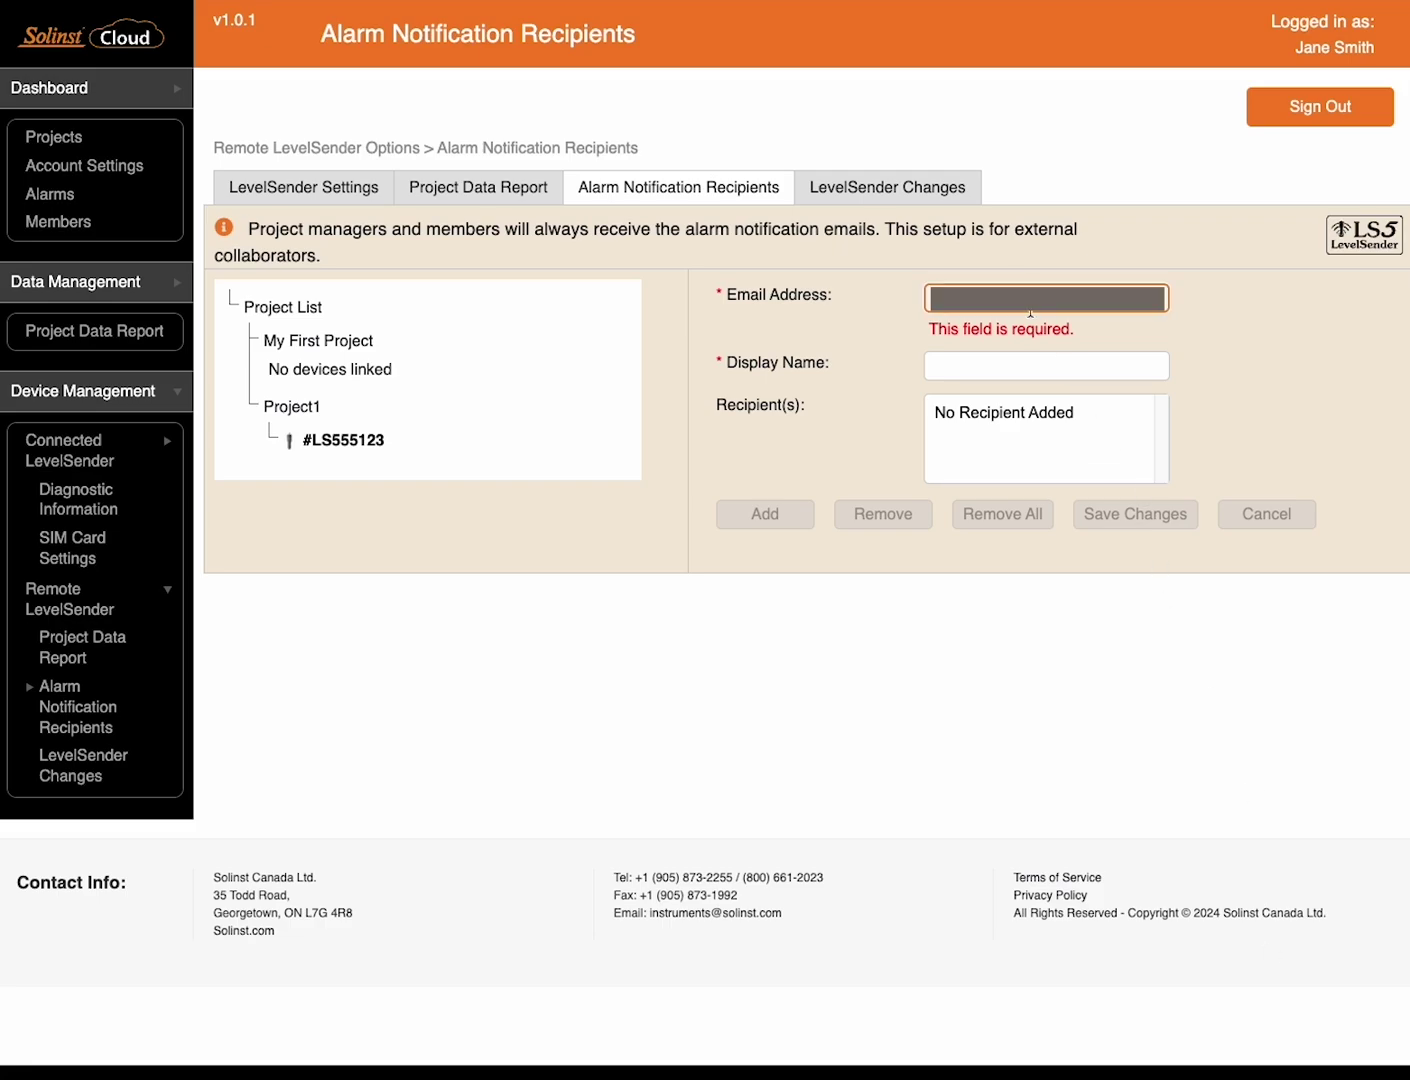
pyautogui.press('Tab')
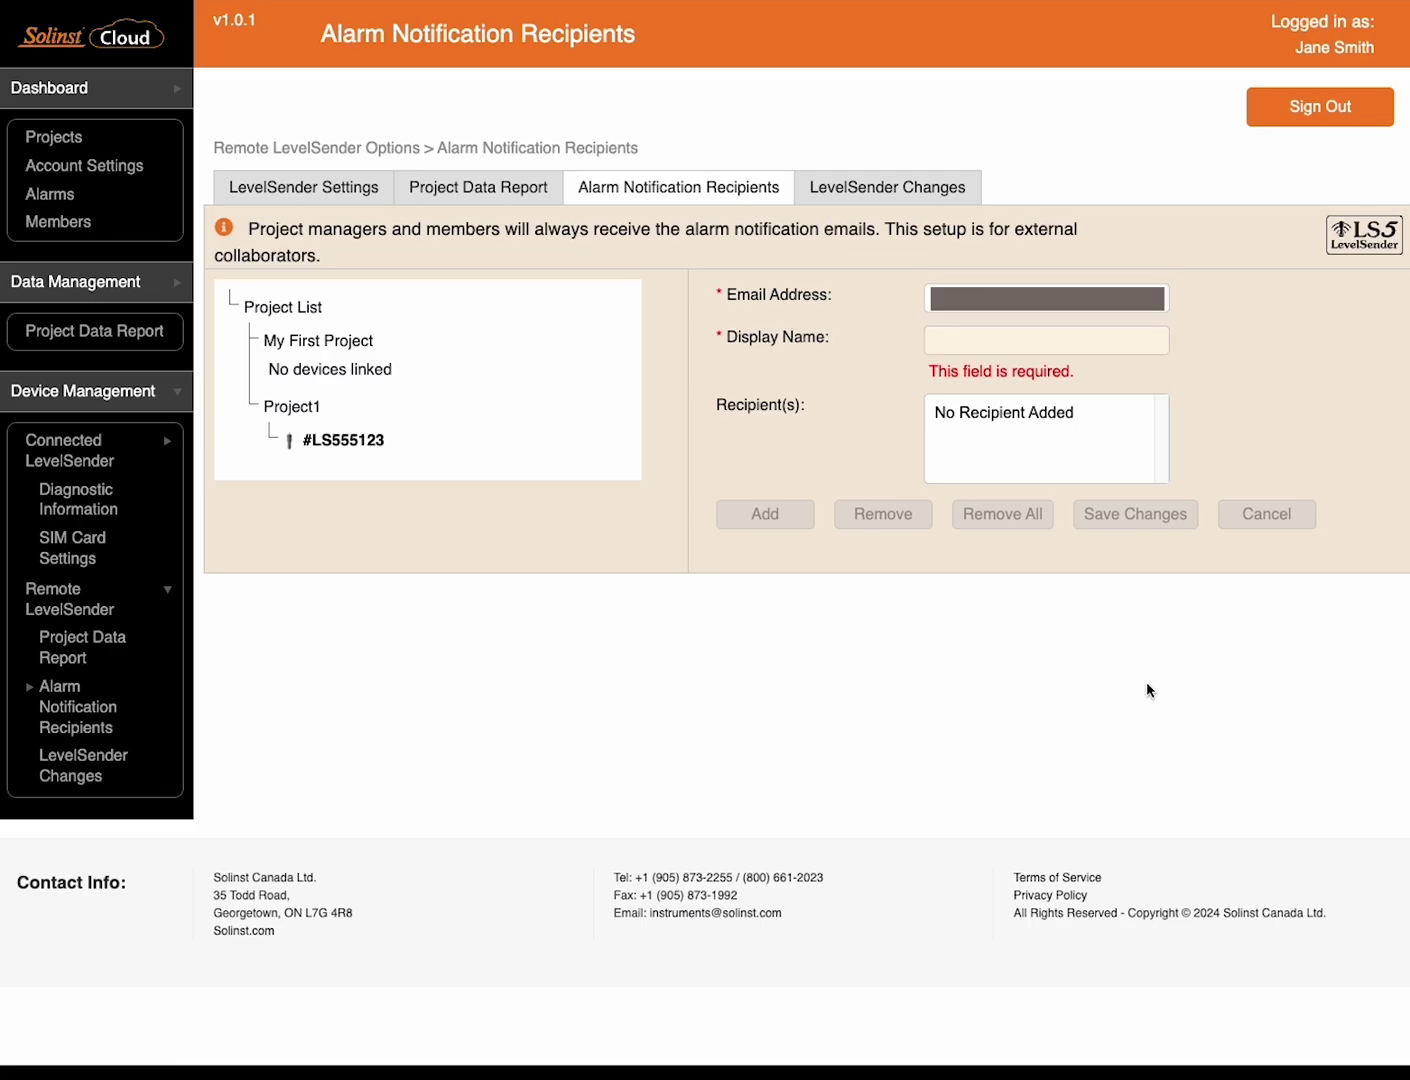
pyautogui.click(1043, 342)
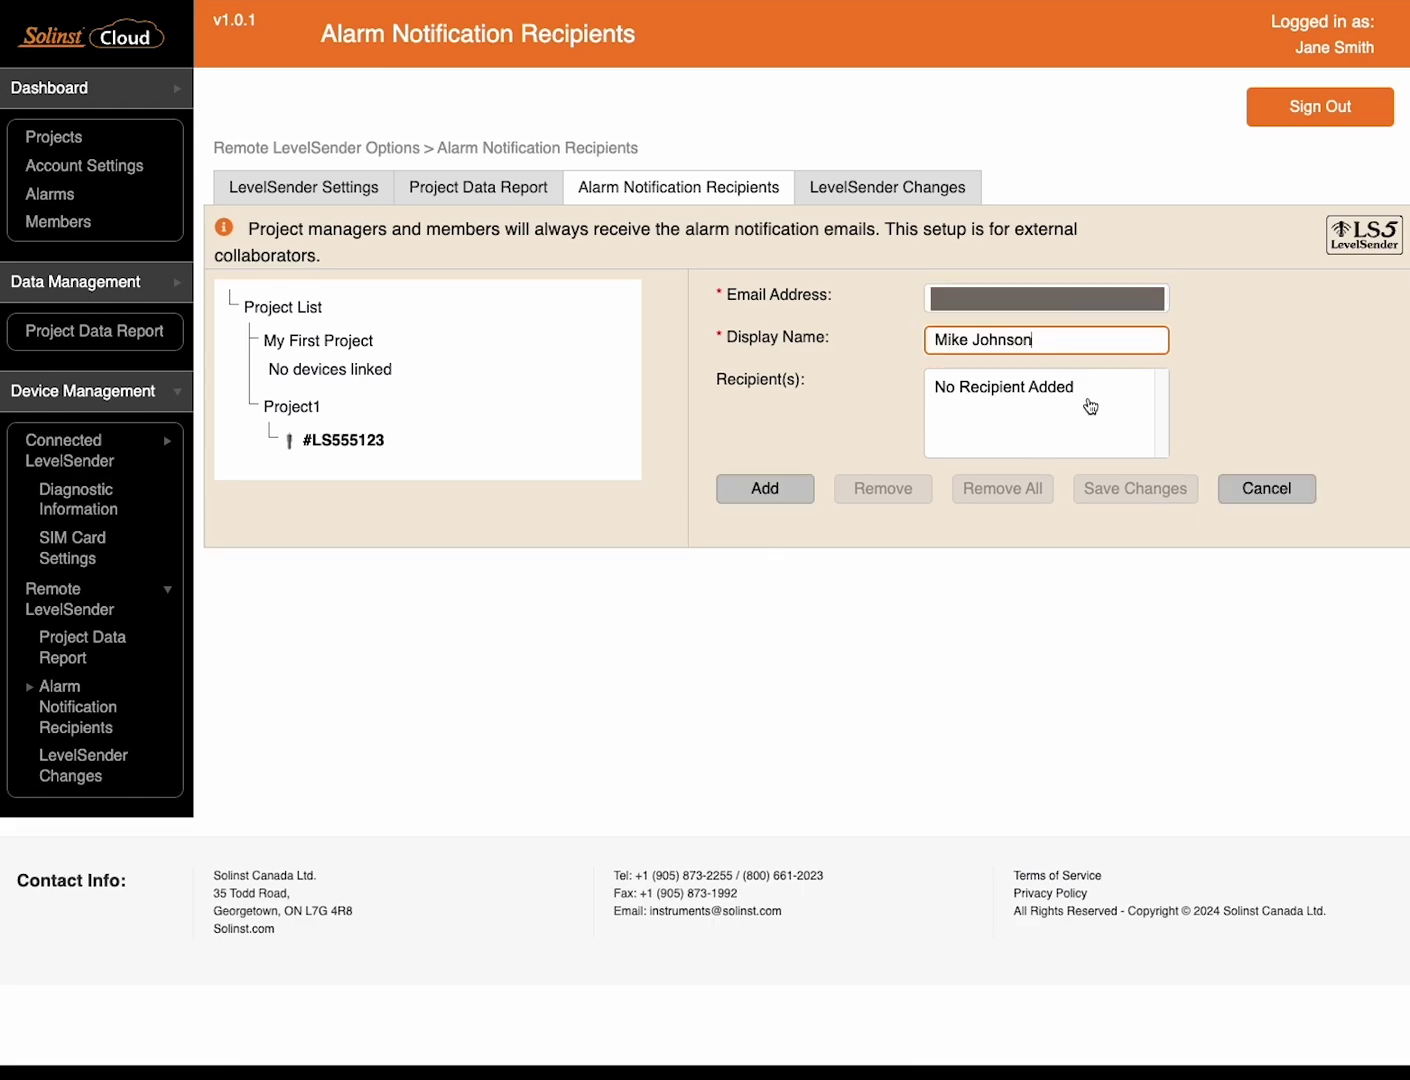
pyautogui.click(785, 505)
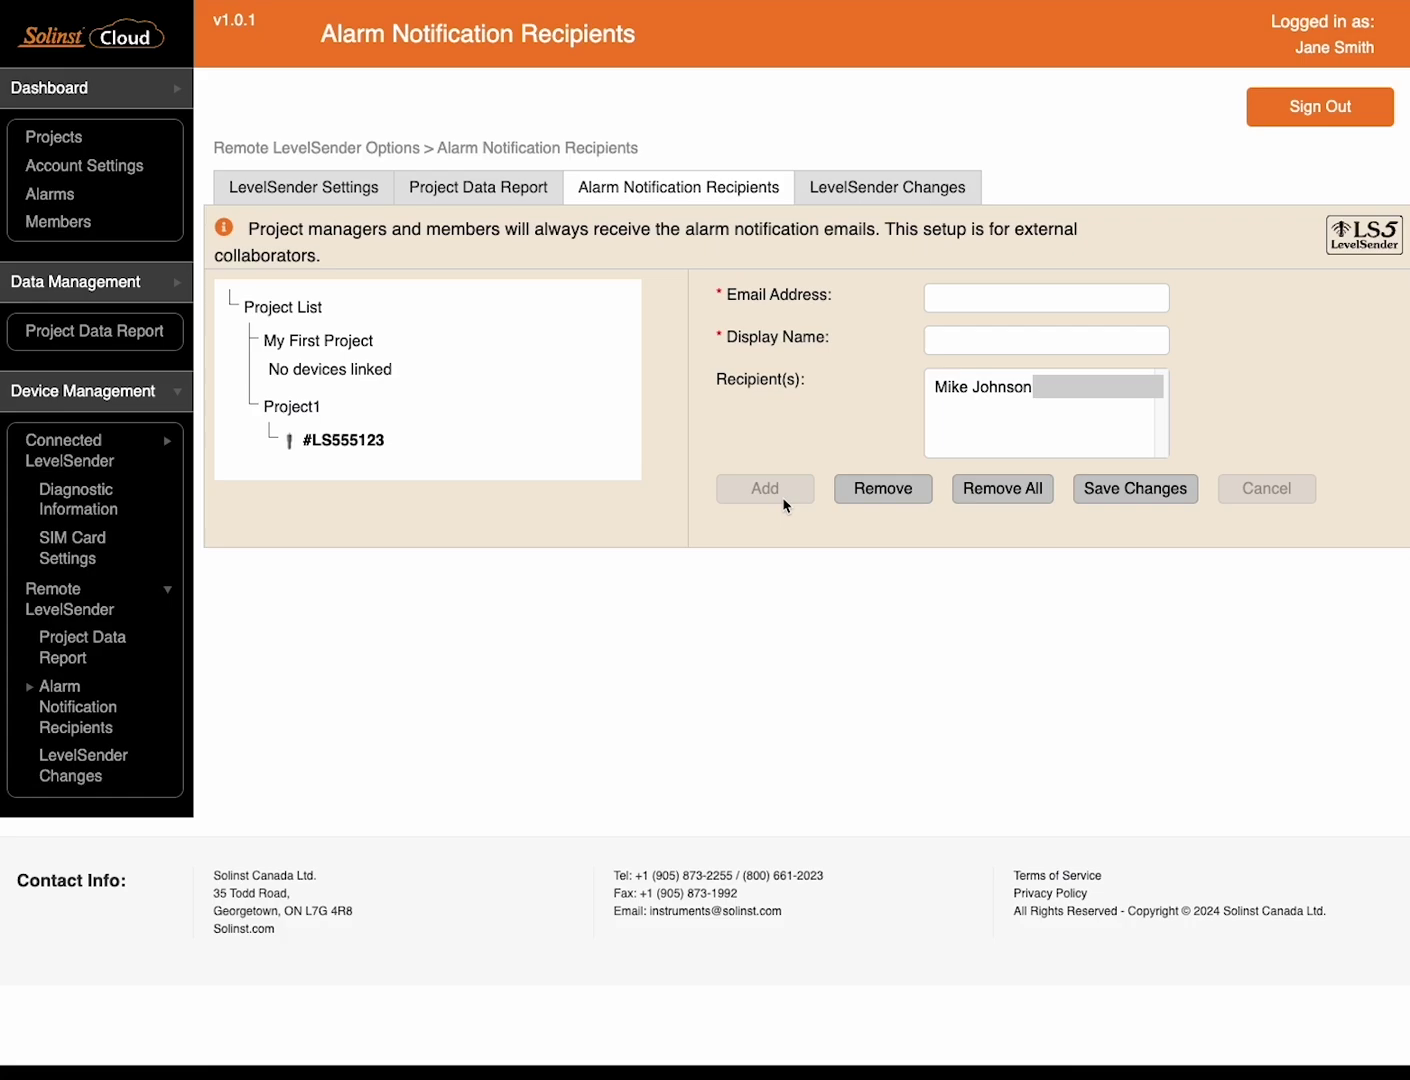
# Review #LS555123's remote change settings, including location MW1 and its alarm limits
pyautogui.click(895, 199)
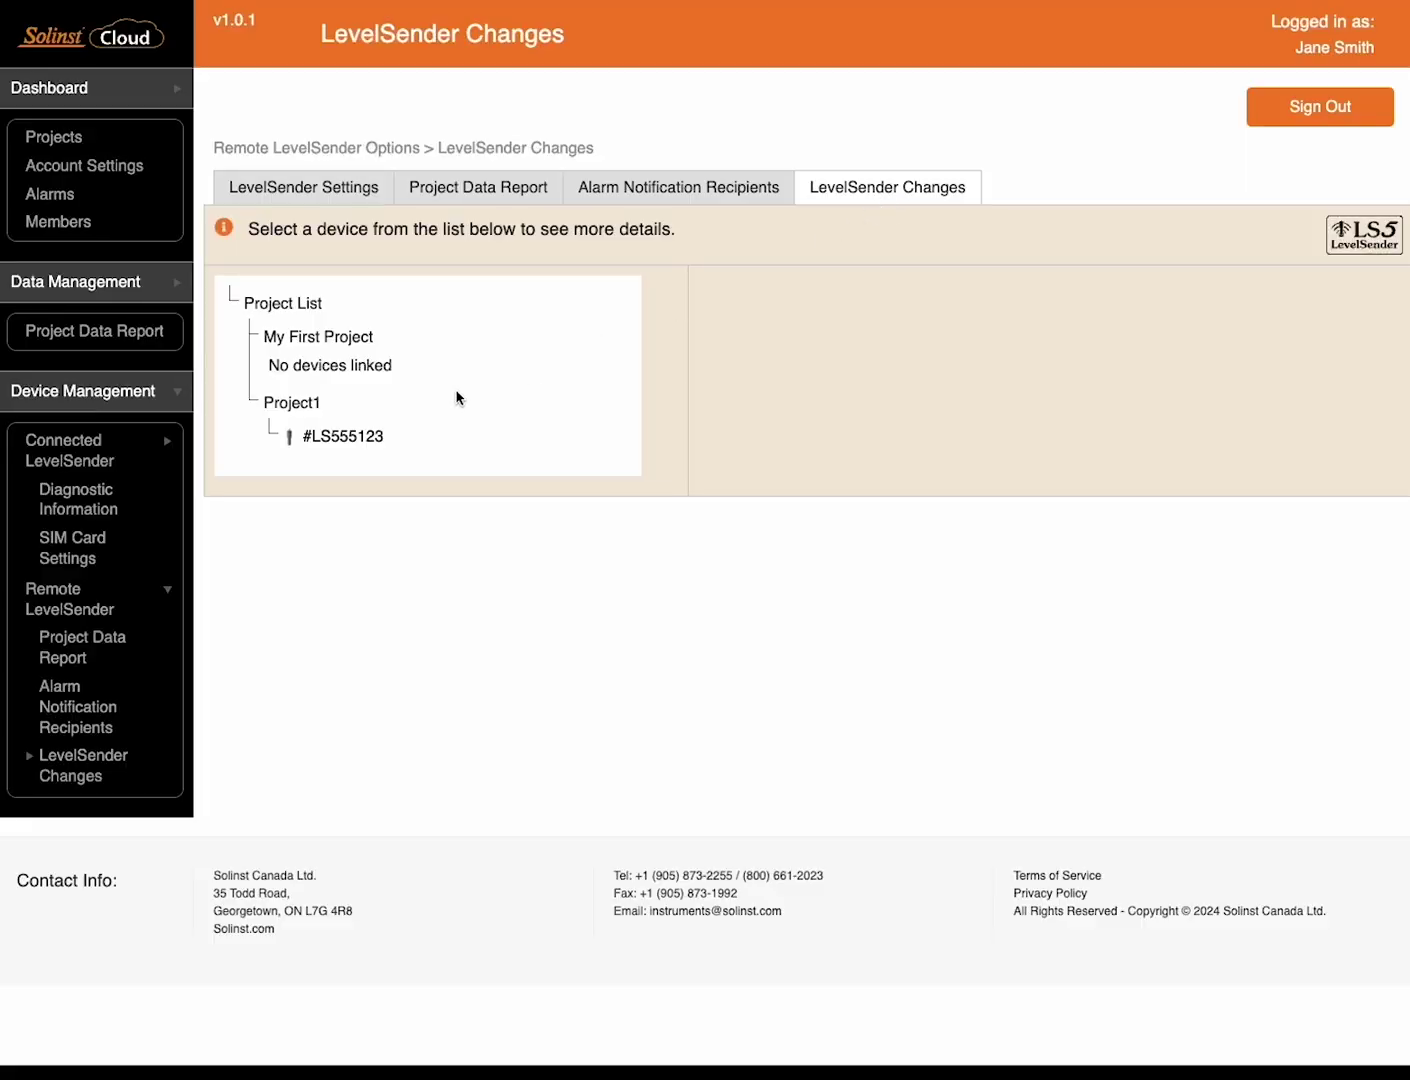
pyautogui.click(380, 437)
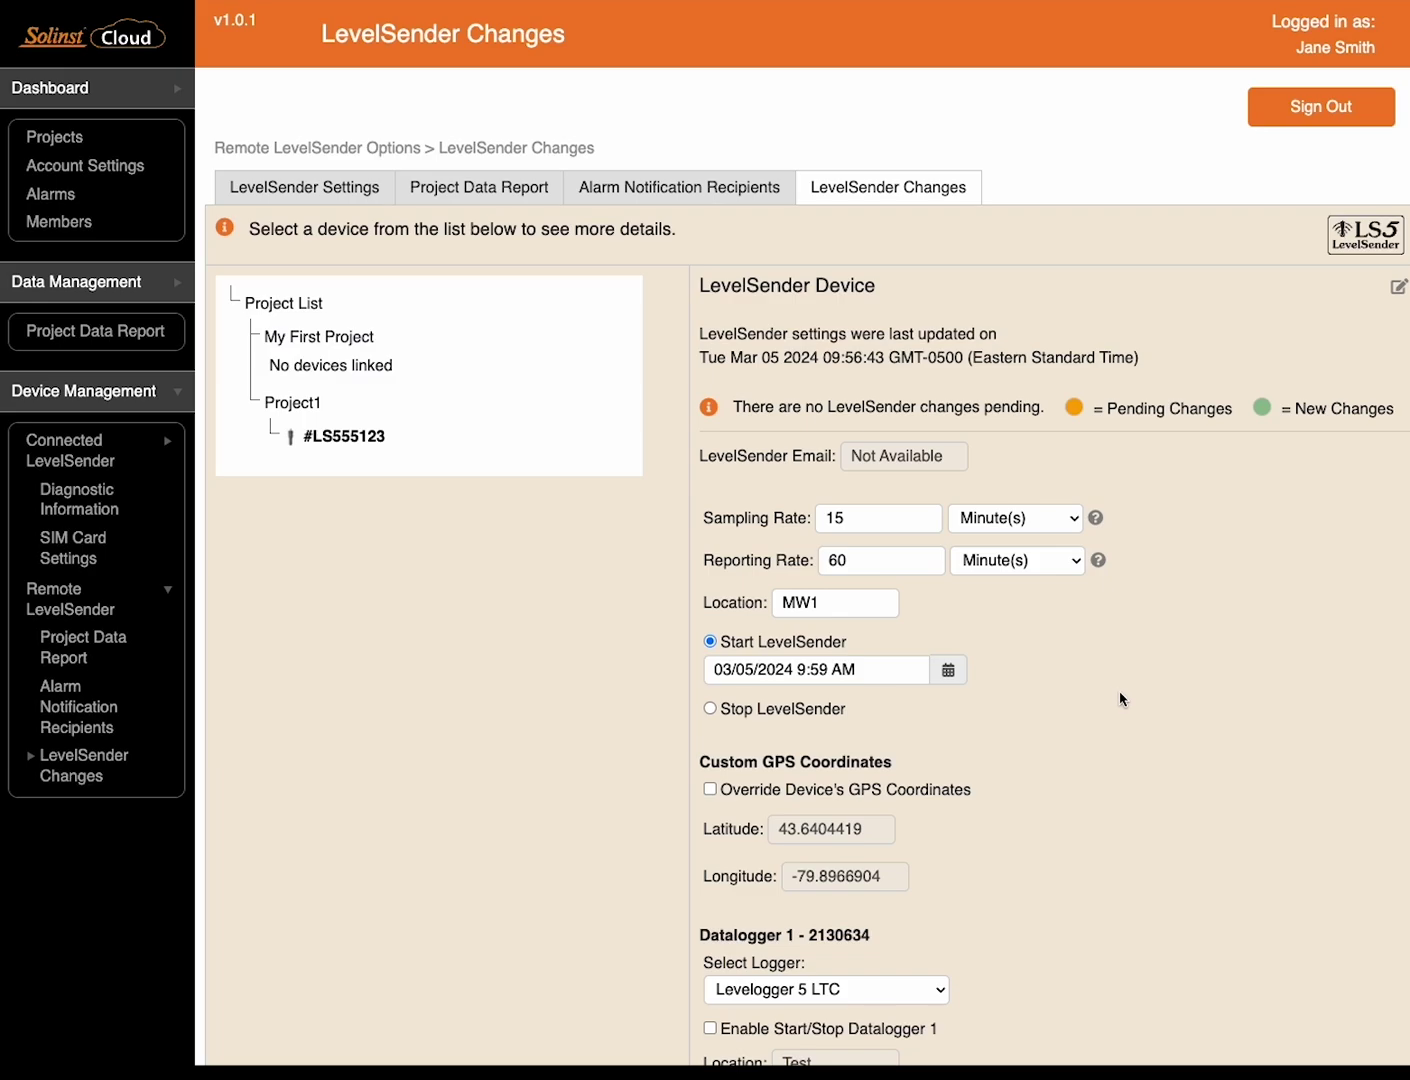
pyautogui.scroll(-1, 1120, 698)
pyautogui.scroll(-3, 1120, 698)
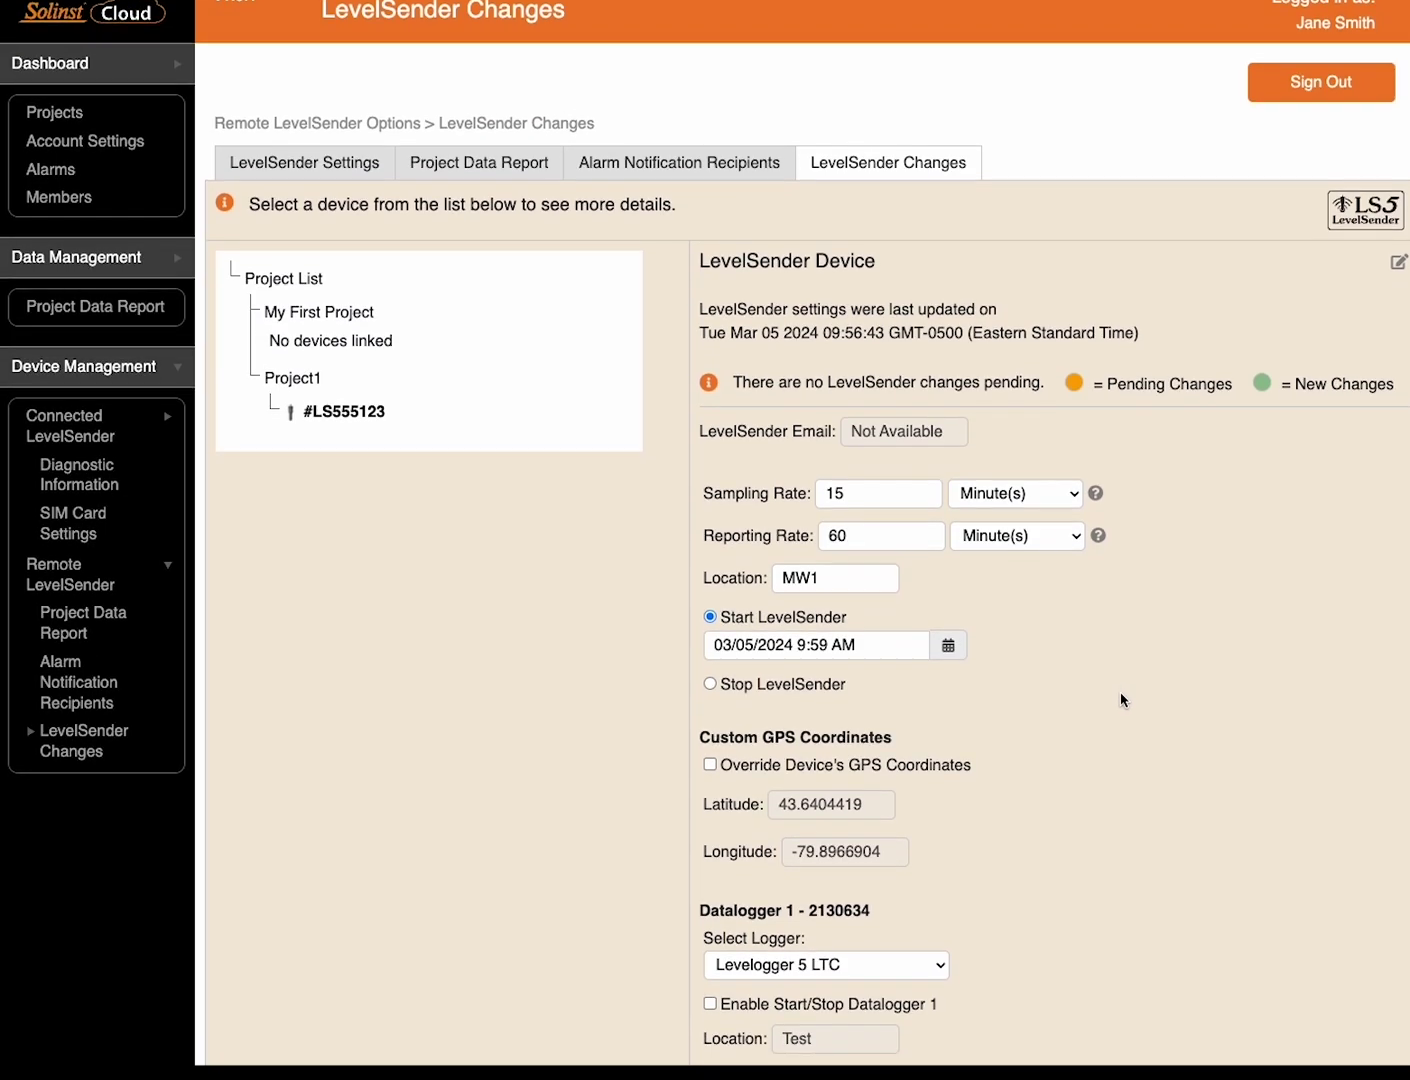
pyautogui.scroll(-7, 1120, 698)
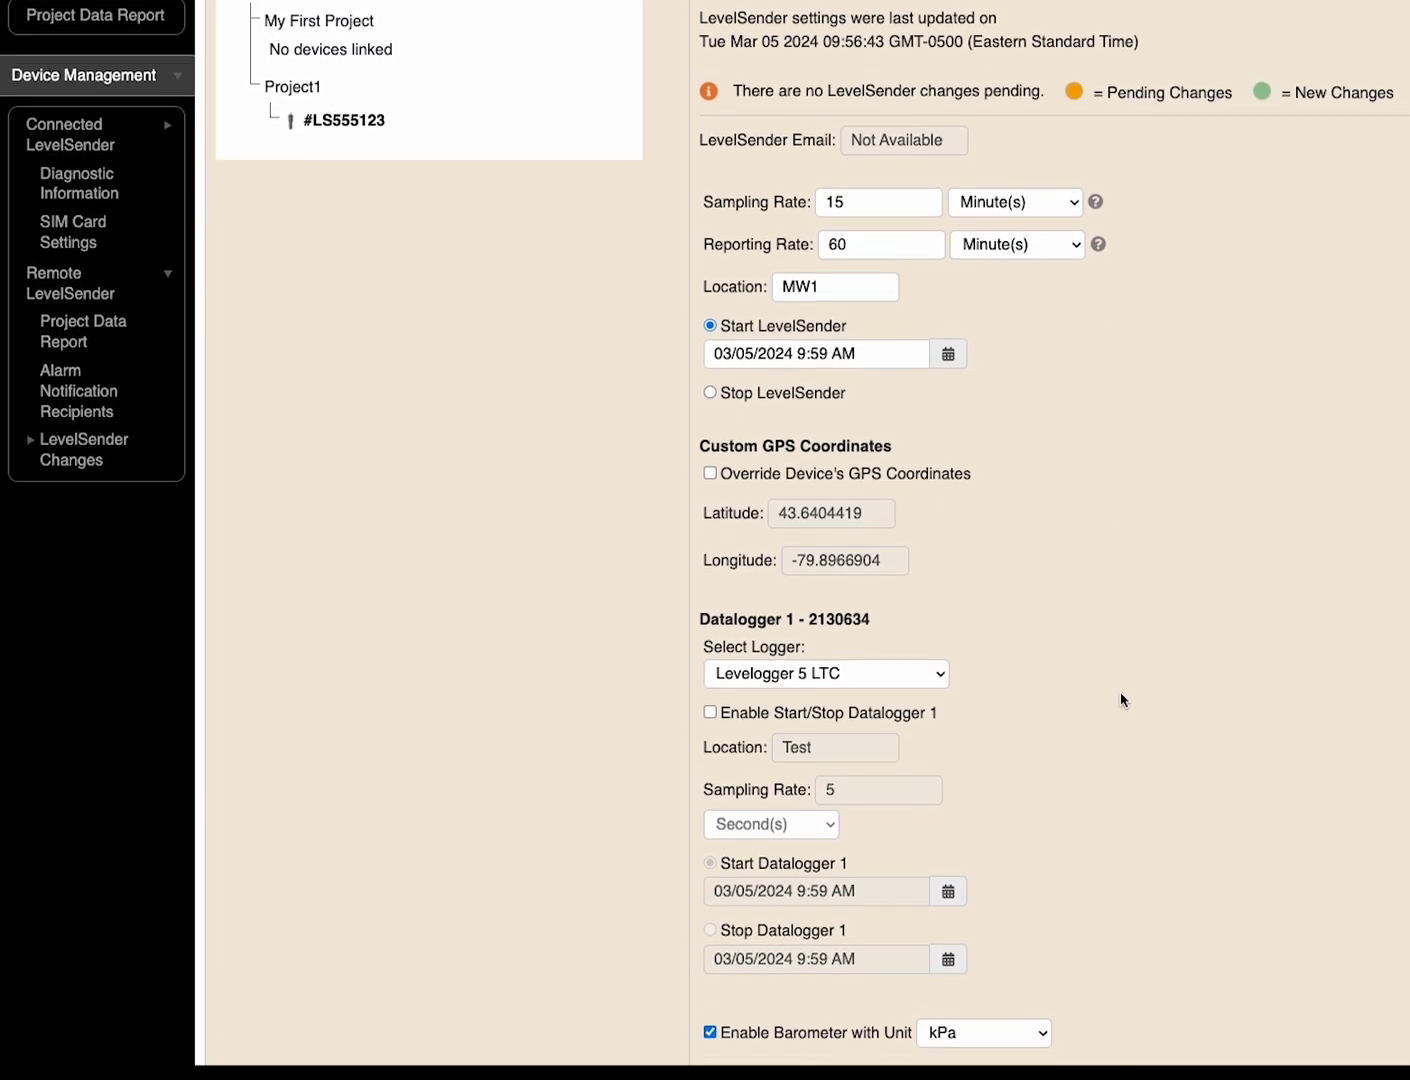
pyautogui.scroll(-1, 1121, 700)
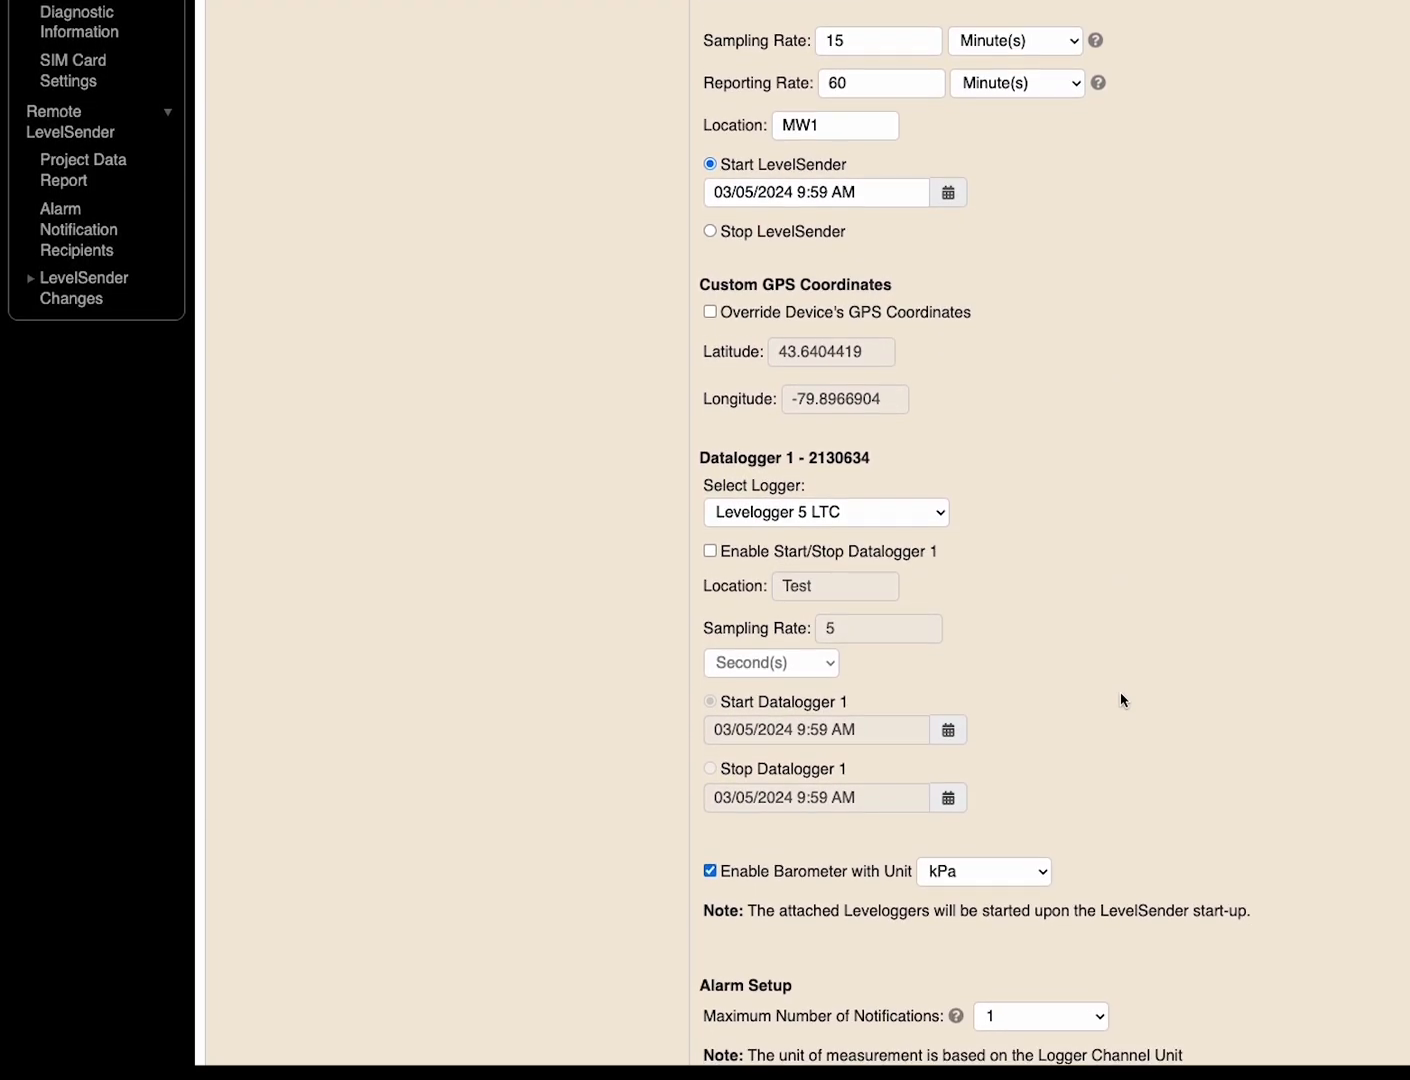
pyautogui.scroll(-2, 1121, 700)
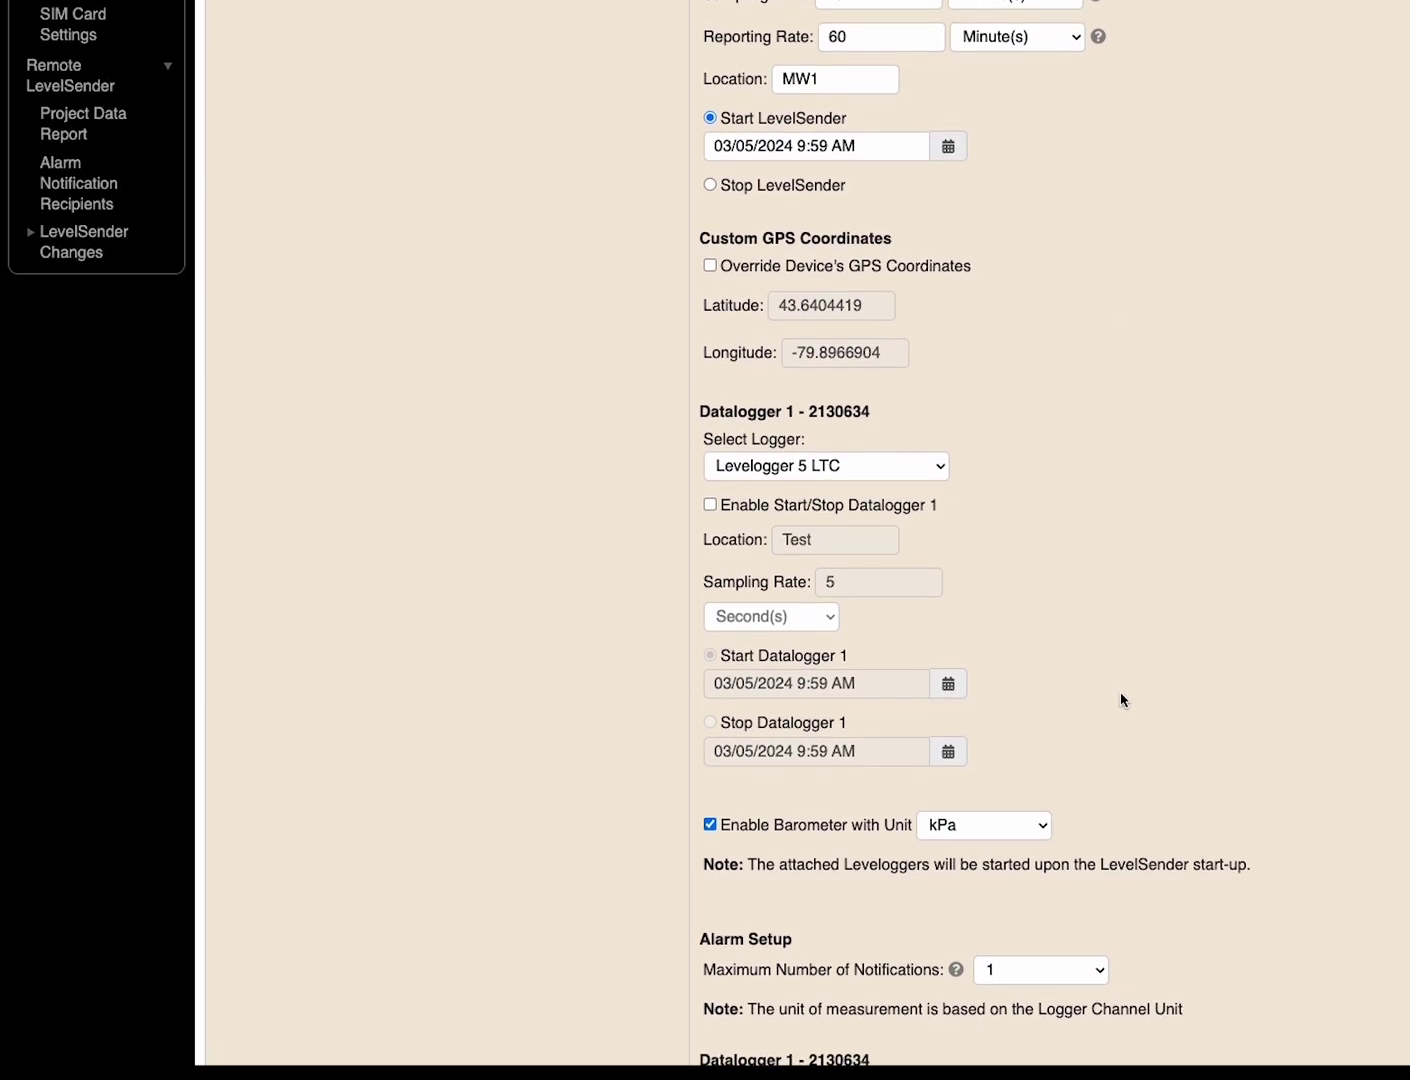
pyautogui.scroll(-4, 1121, 700)
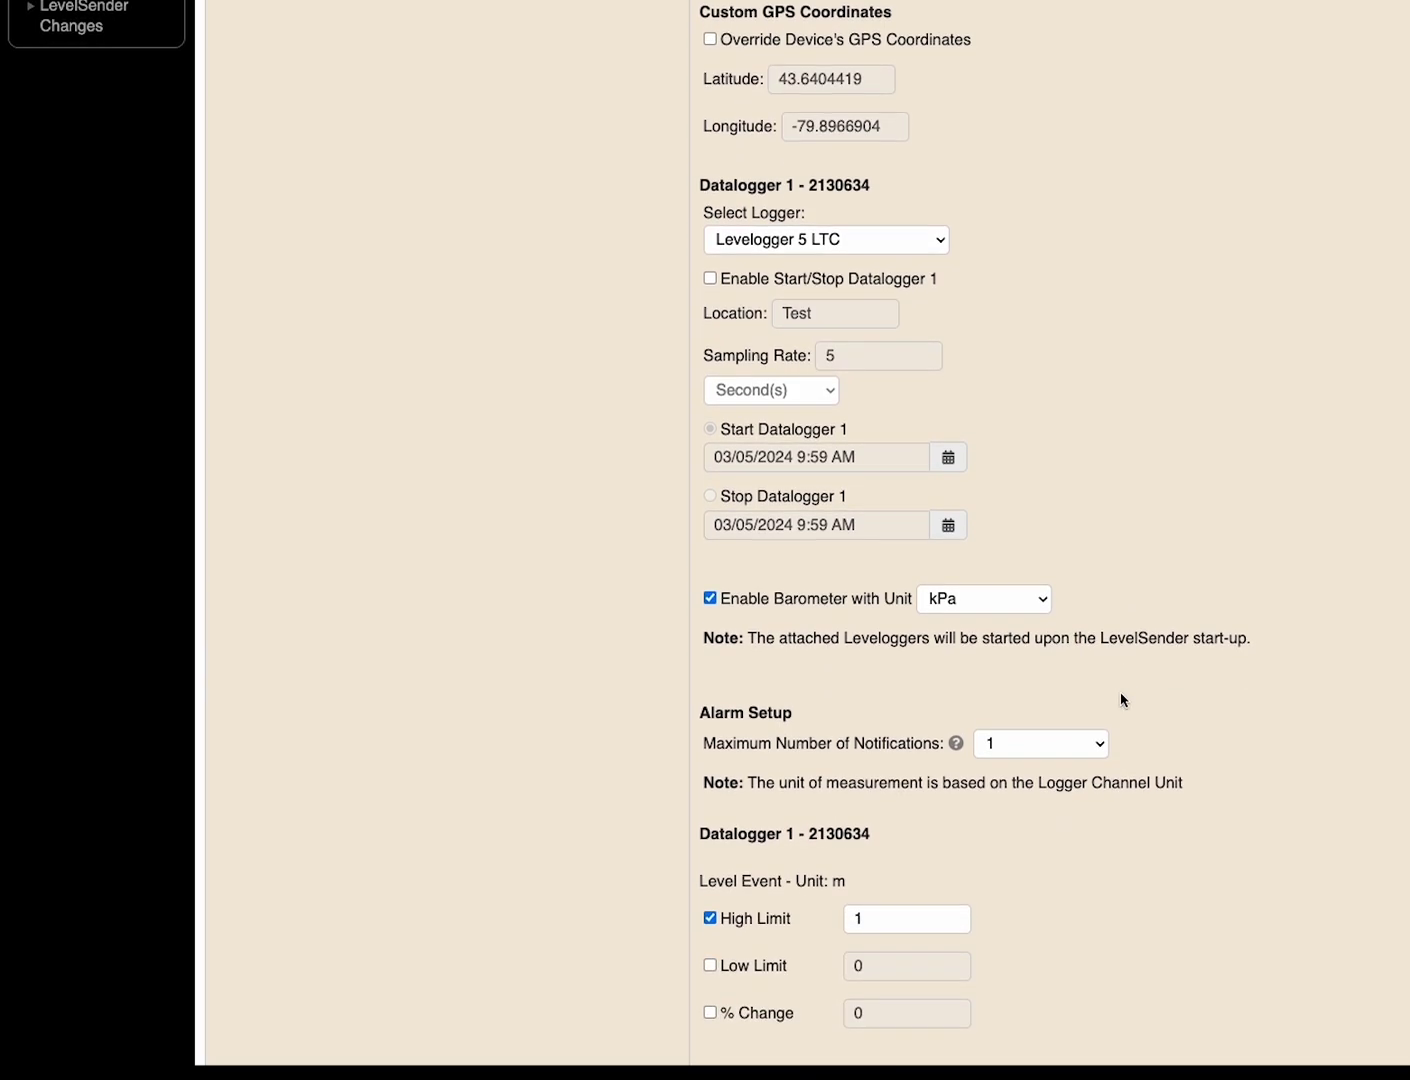
pyautogui.scroll(-4, 1121, 700)
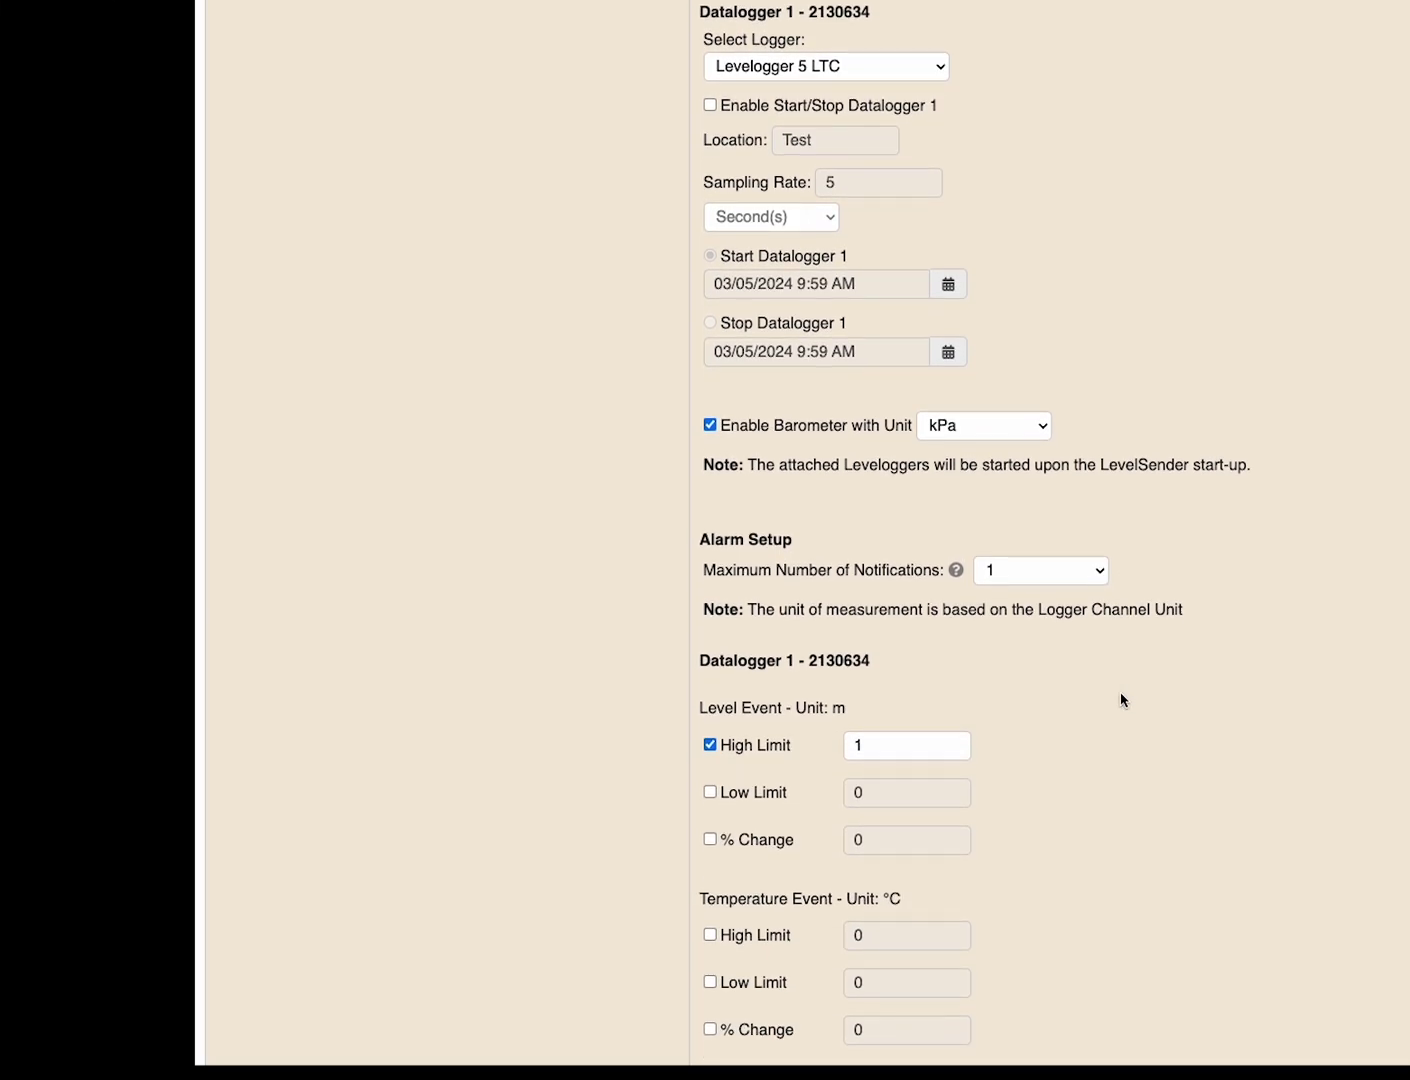
pyautogui.scroll(-4, 1121, 700)
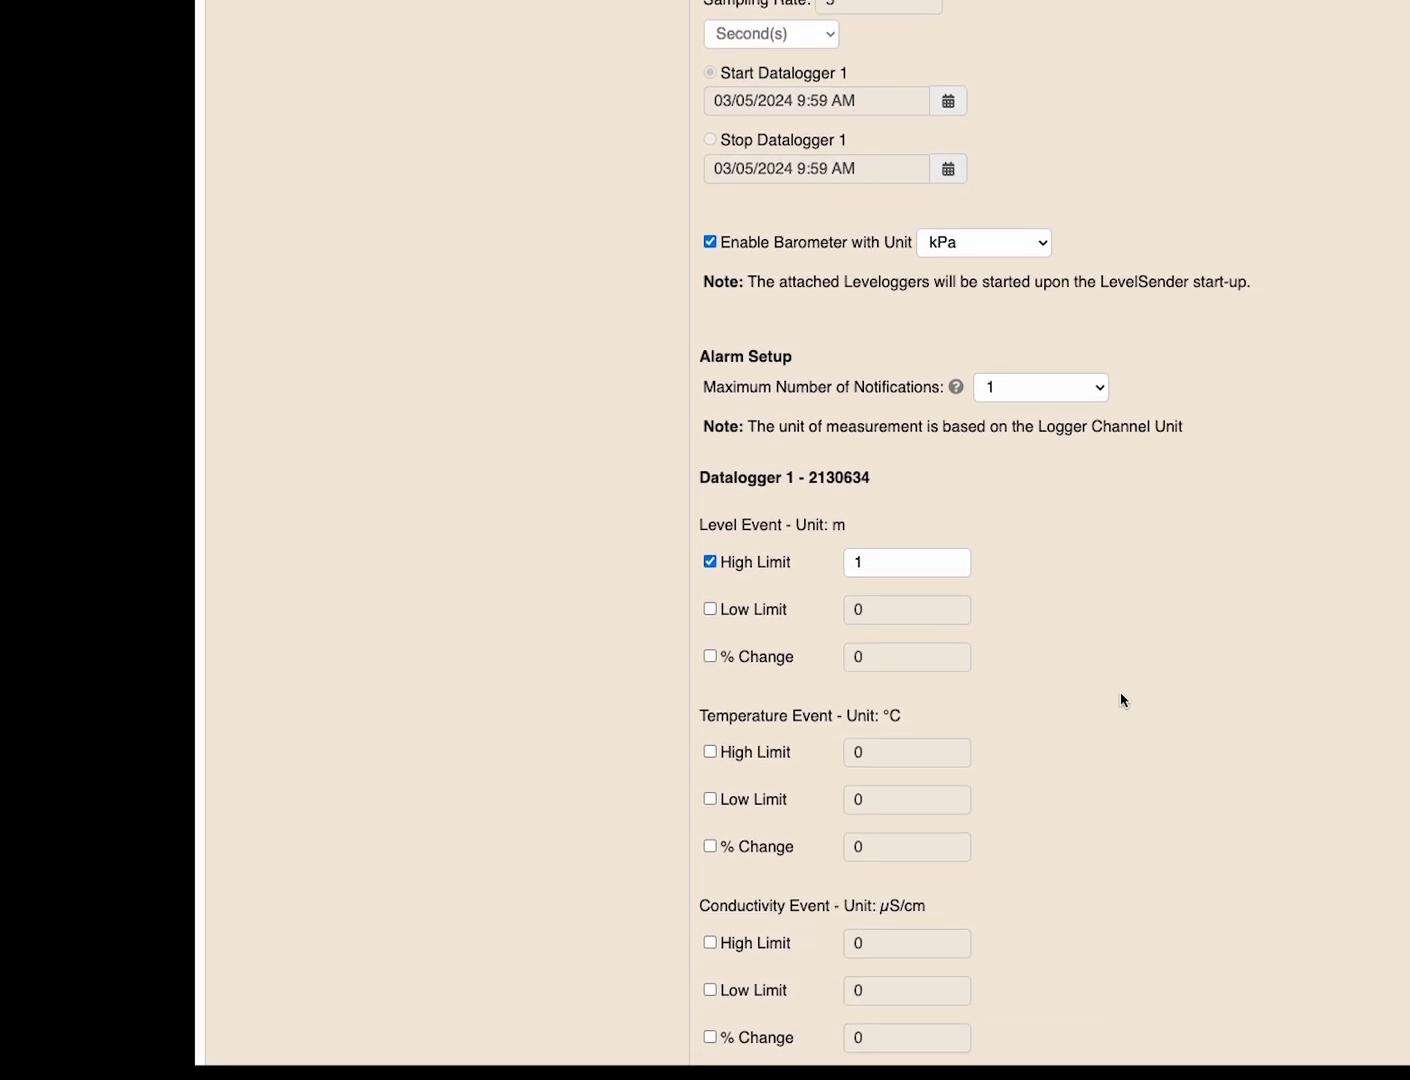
pyautogui.scroll(-2, 1121, 700)
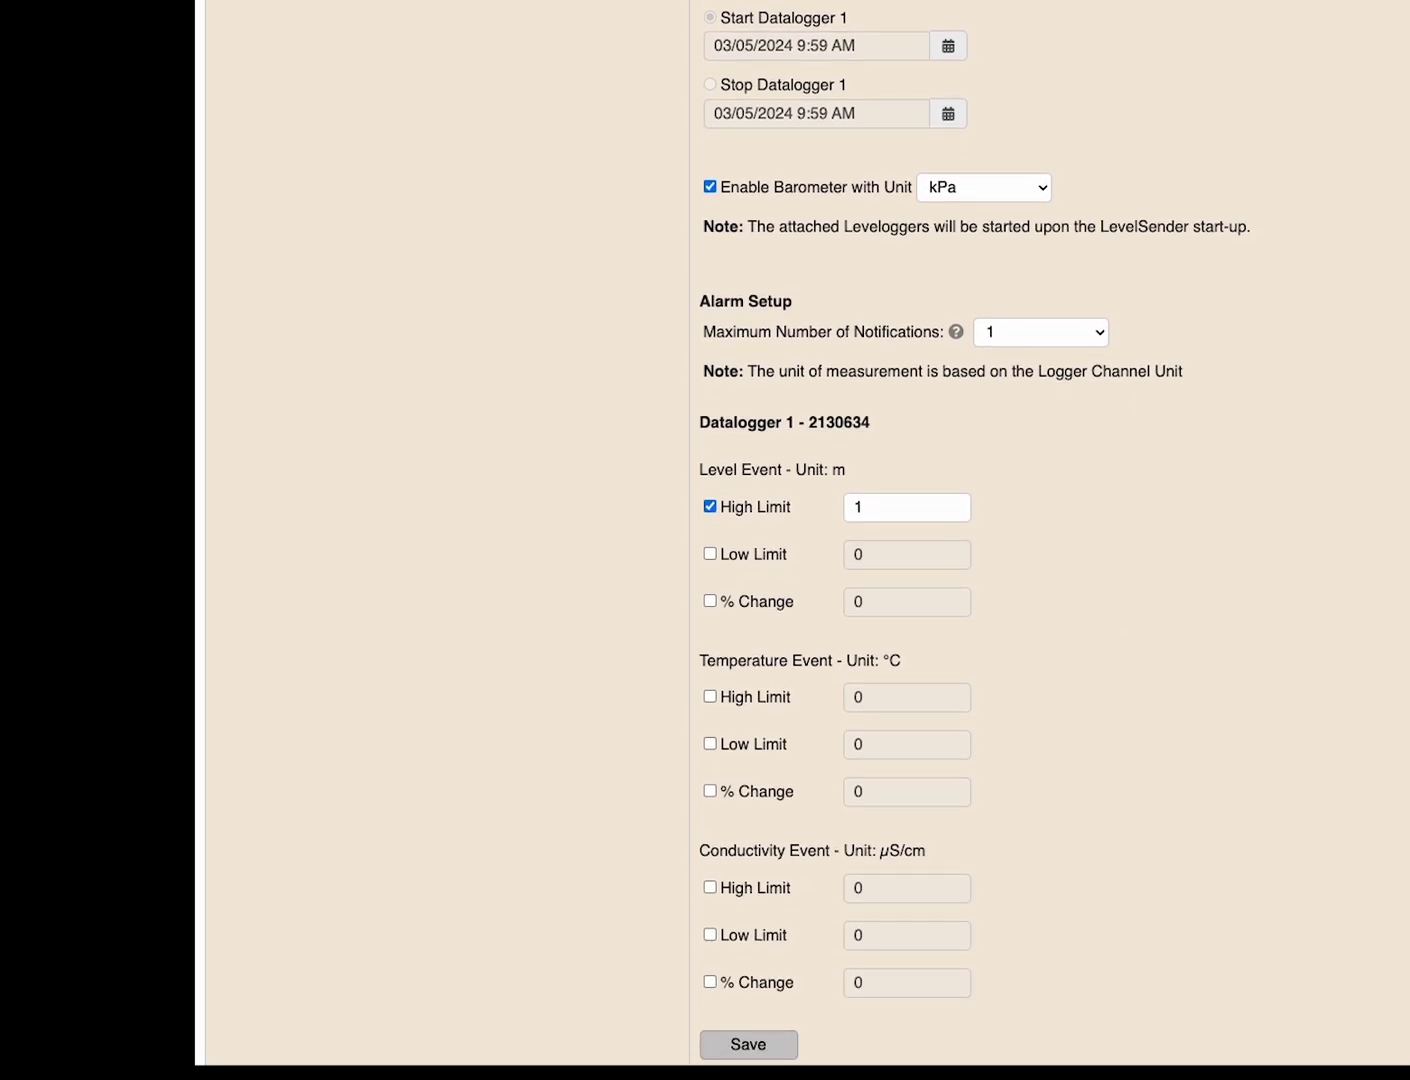
pyautogui.scroll(20, 1121, 700)
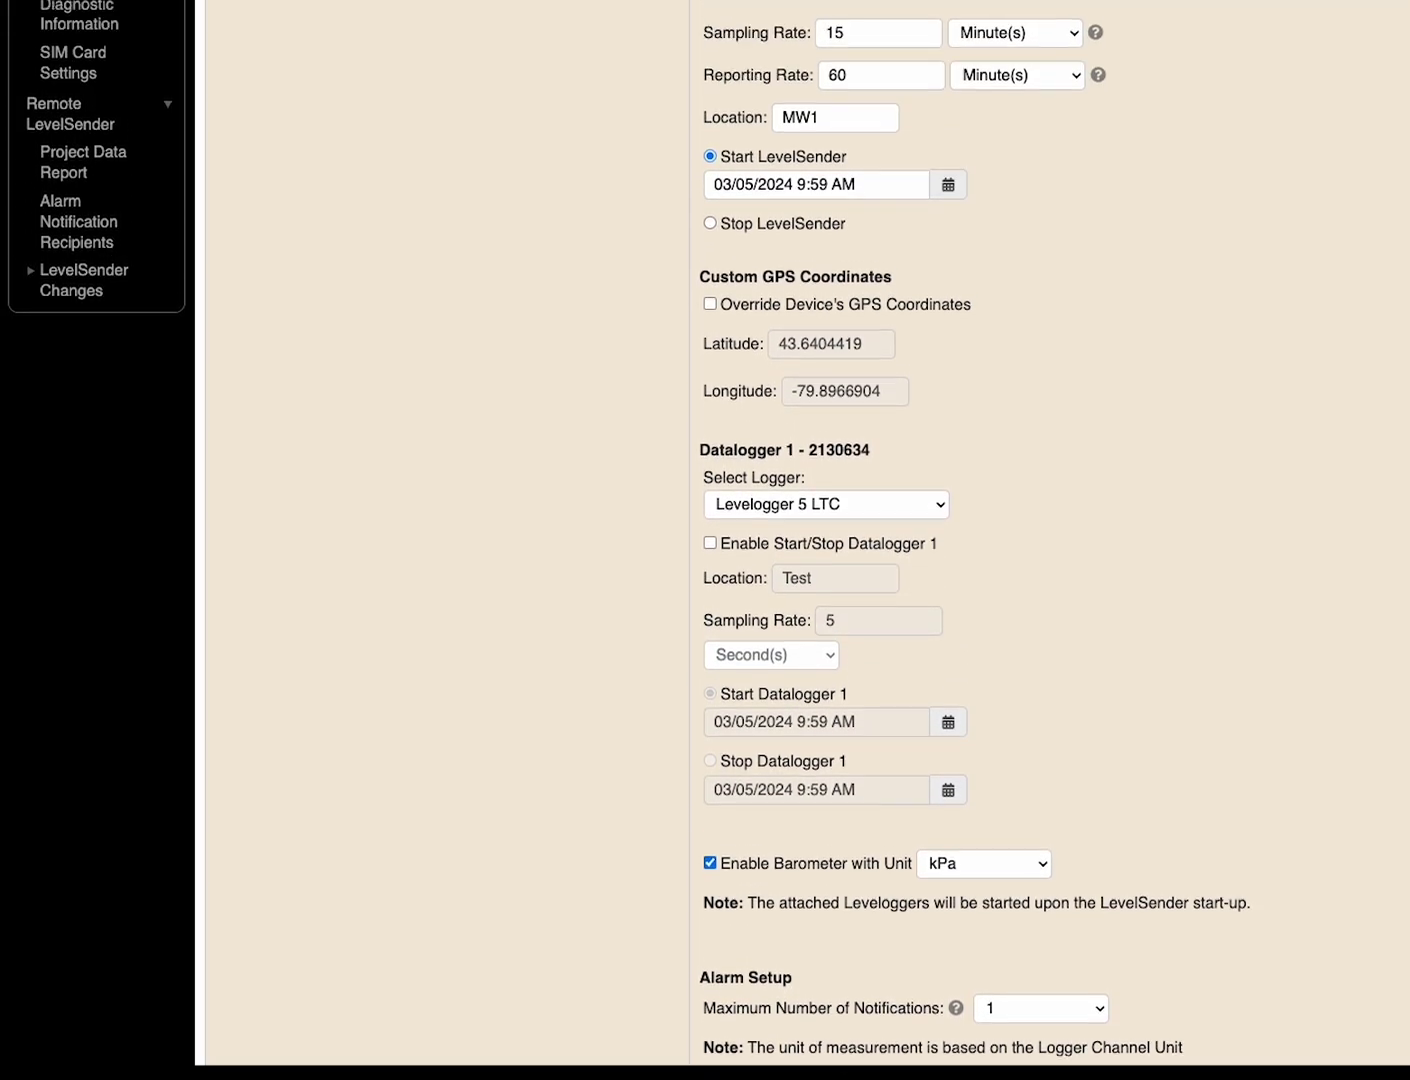
pyautogui.scroll(3, 1121, 700)
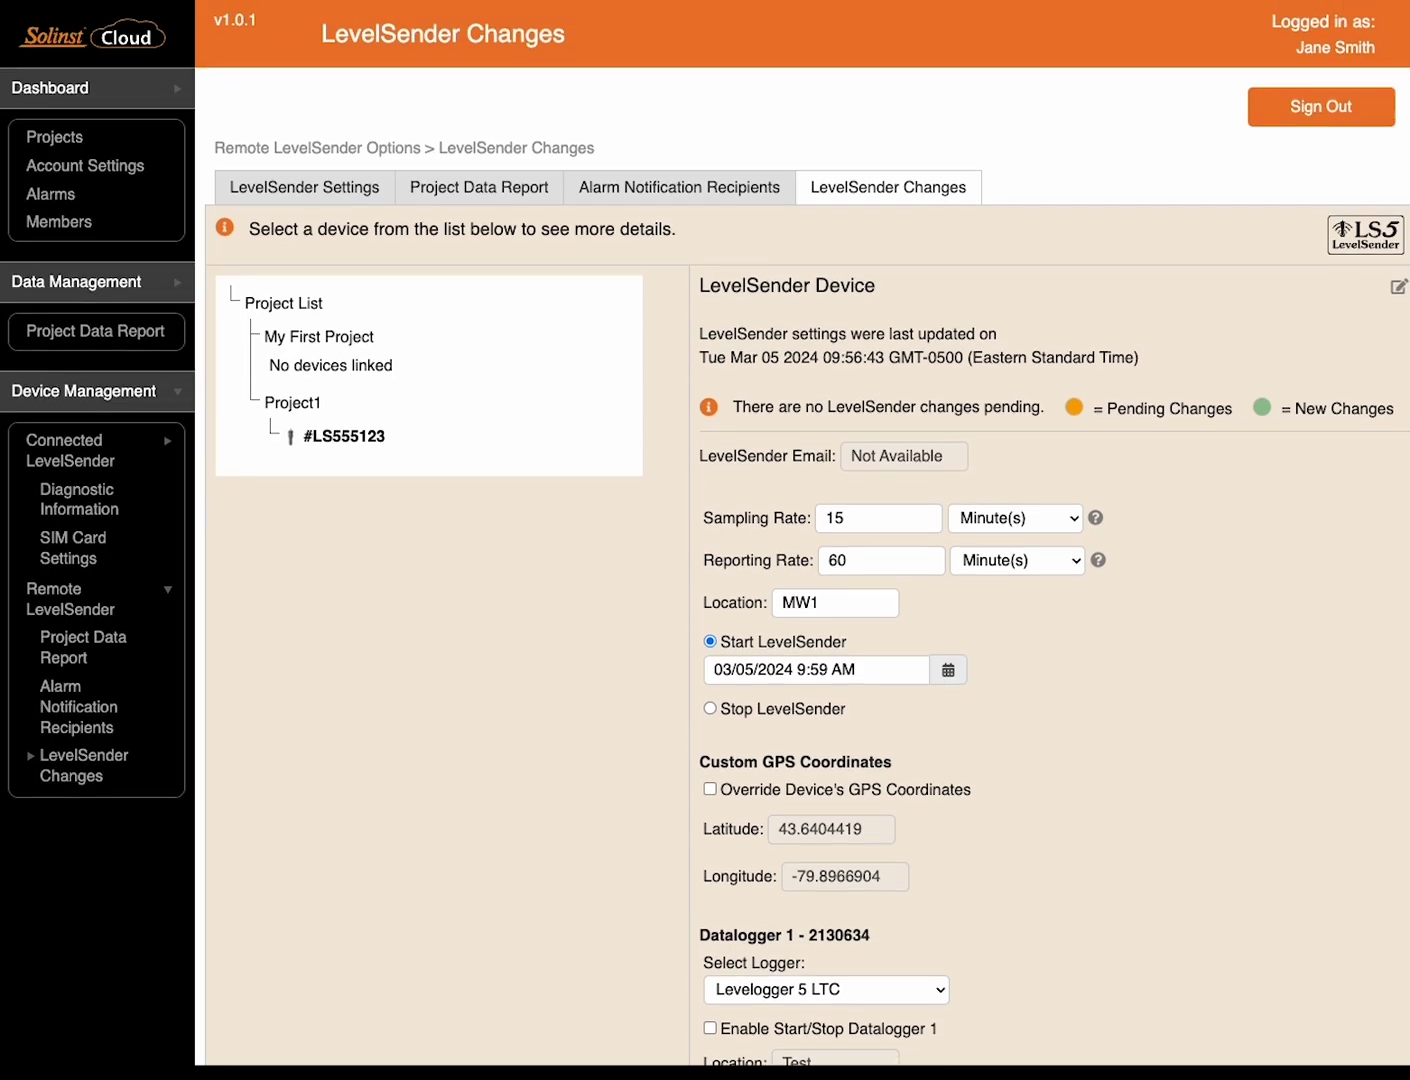
# Cancel renaming the LevelSender Device title and go to the Project Data Report
pyautogui.click(1398, 288)
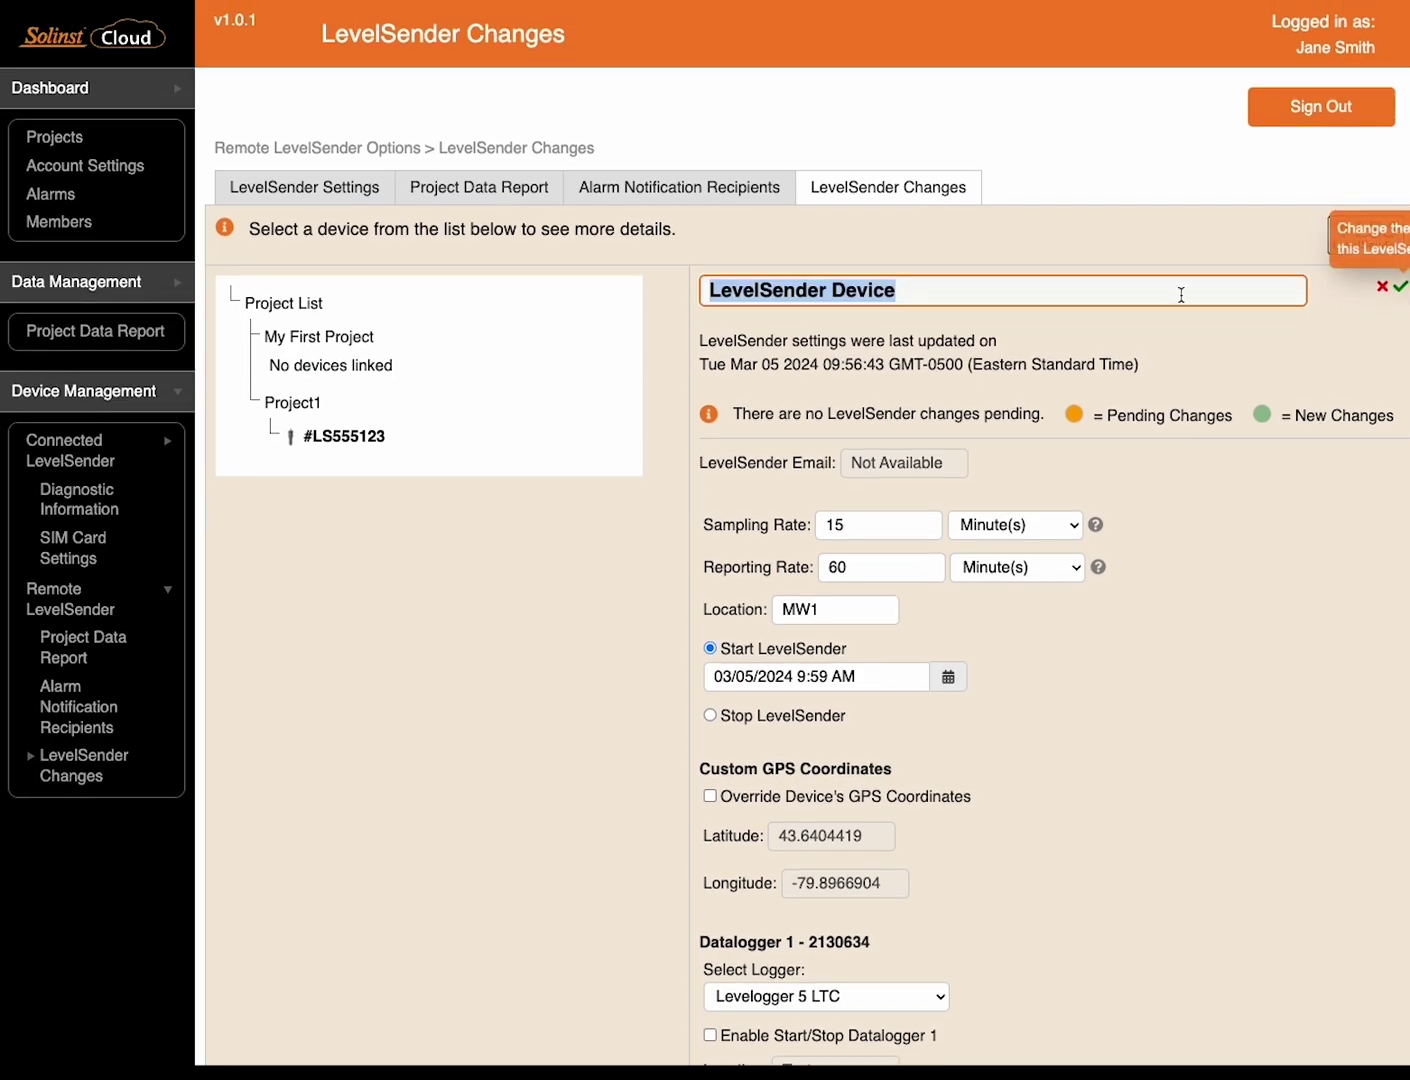
pyautogui.click(1087, 297)
pyautogui.click(505, 197)
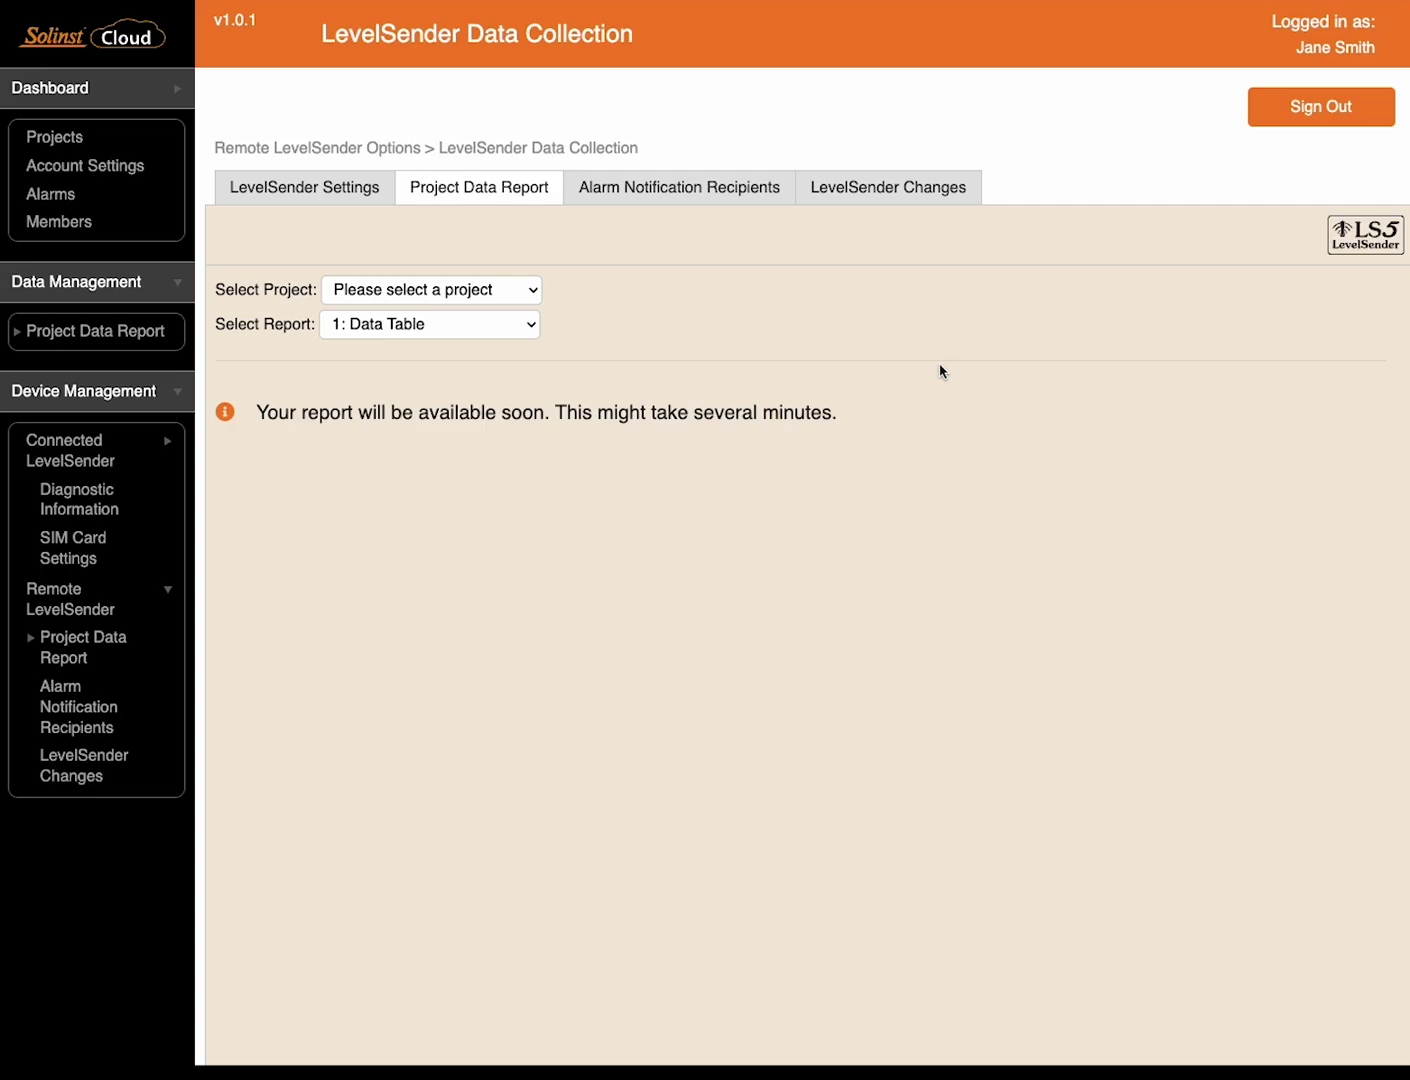
# View #LS555123's settings: location MW1, status Stopped Future Started, 95% battery
pyautogui.click(320, 200)
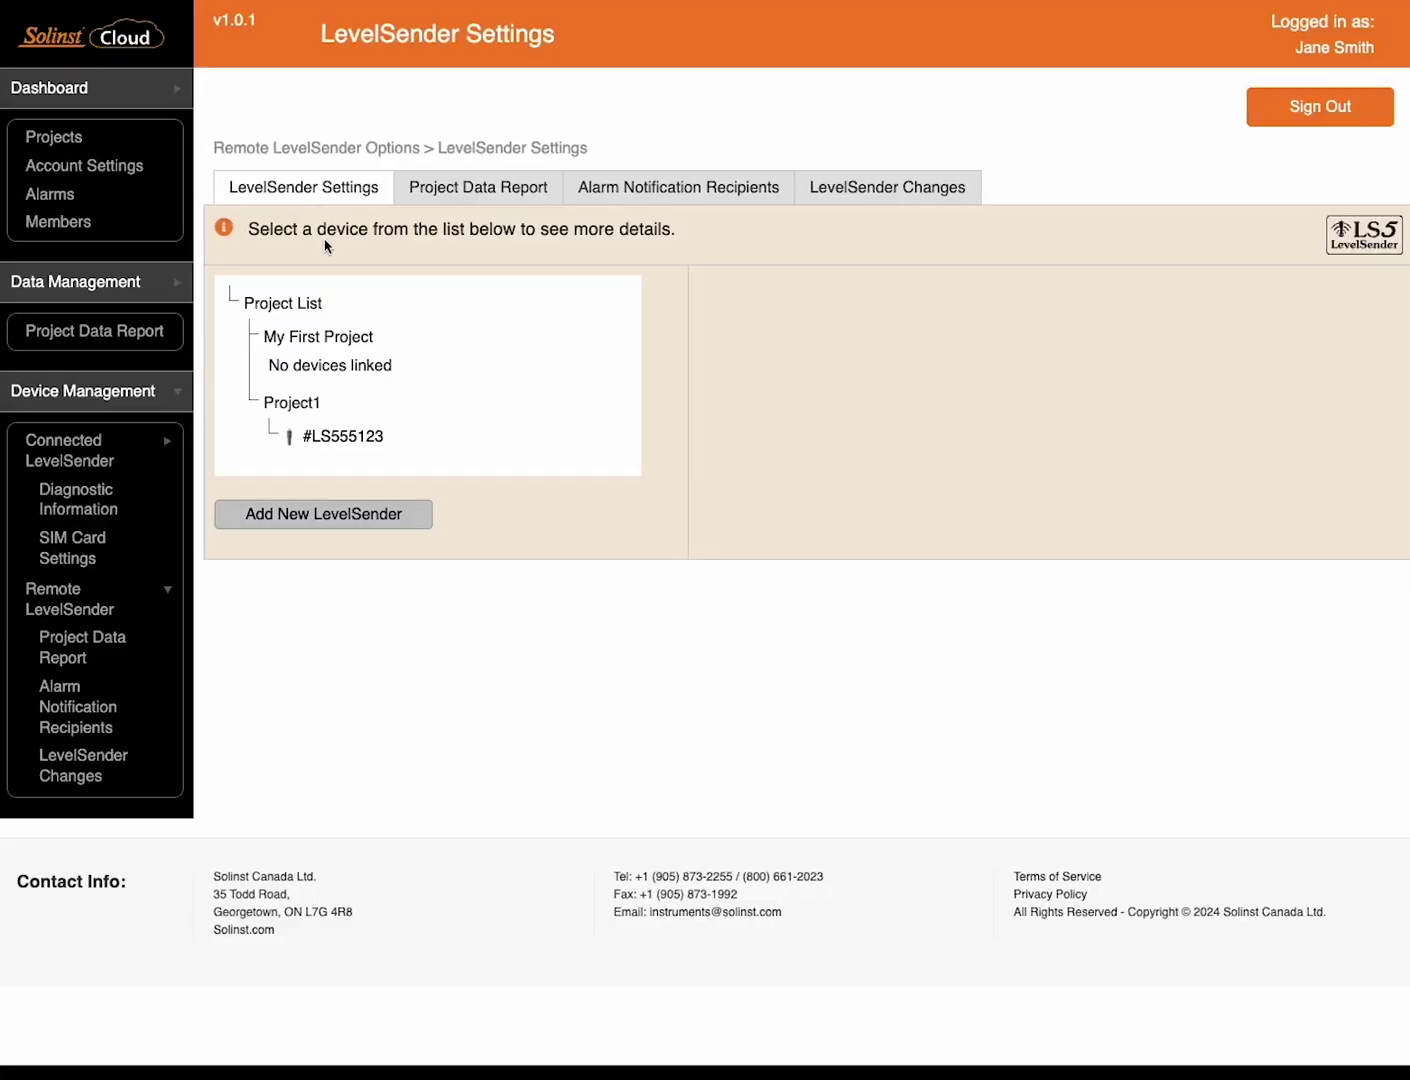
pyautogui.click(362, 440)
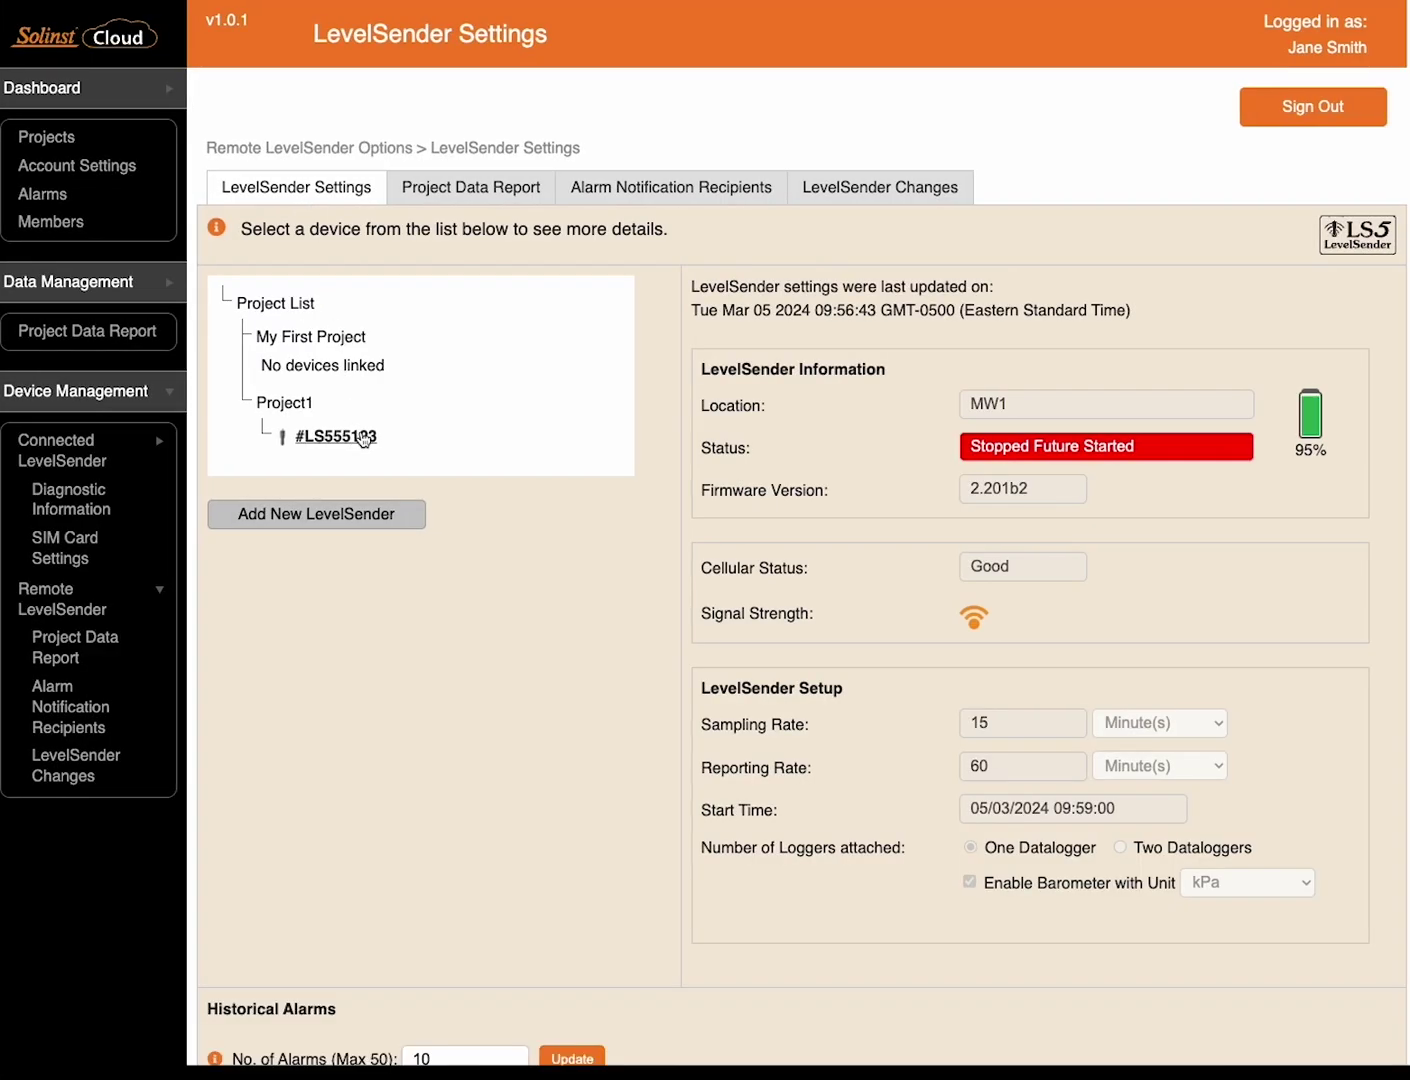